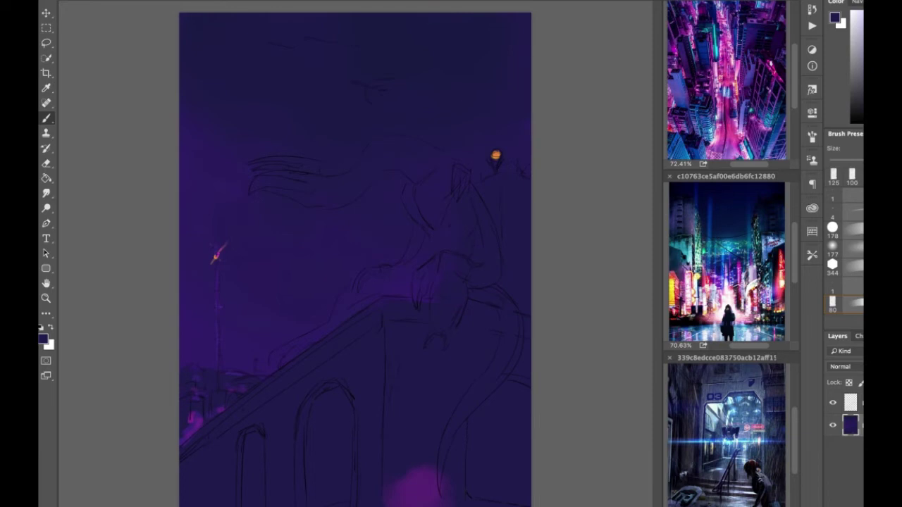
Step: Sample colours and block in the creature's neck, head and torso in muted blue-violet with orange and magenta edge light
key("i")
key("b")
left_click_drag(441, 169, 458, 260)
left_click_drag(381, 148, 254, 190)
left_click_drag(430, 147, 493, 243)
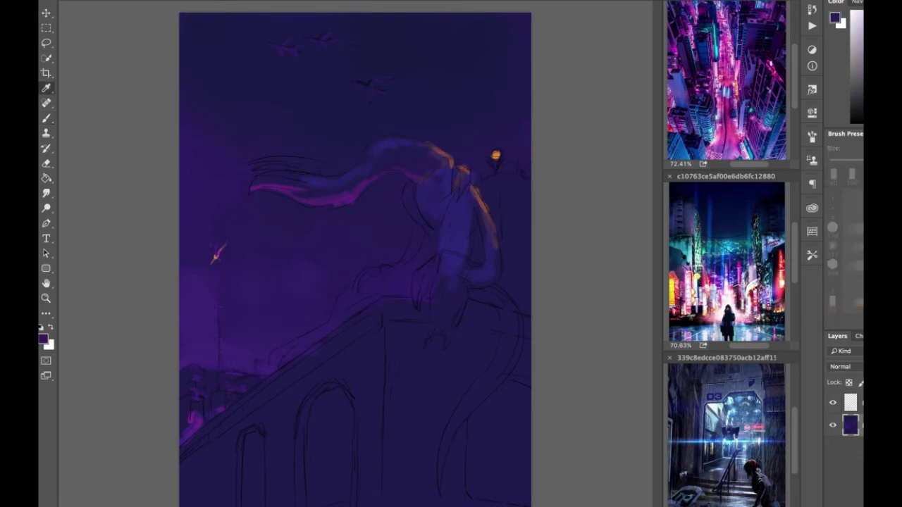
Step: Paint the lower building wall in lighter blue-violet, covering the magenta glow at its base
left_click_drag(387, 486, 501, 494)
left_click_drag(204, 465, 422, 486)
left_click_drag(372, 350, 248, 457)
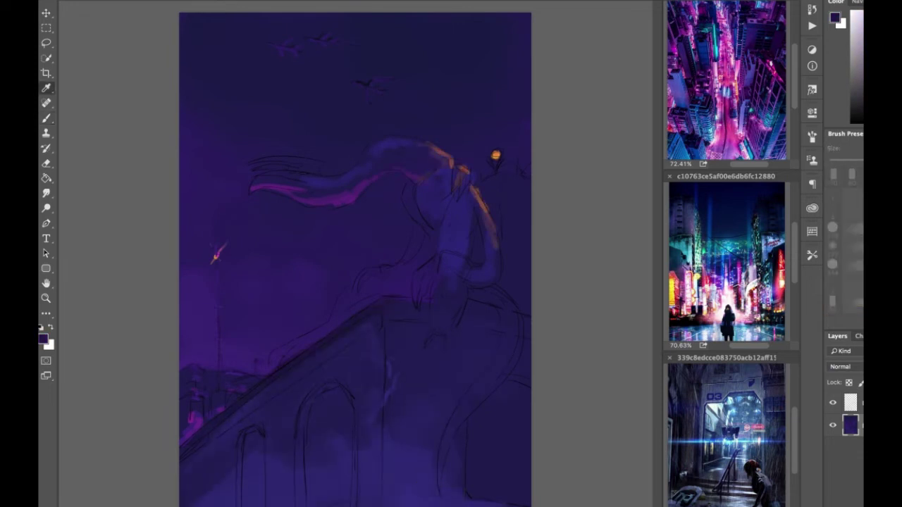
Step: Paint a dark navy building behind the creature and fill the large arched window with the same dark tone
left_click_drag(493, 176, 500, 311)
mouse_move(337, 401)
left_mouse_down()
mouse_move(338, 493)
mouse_move(328, 493)
left_mouse_up()
Step: Paint the bright violet structure beside the tail, adding a light blue lamp glow and blue rim light along the tail's edge
left_click_drag(493, 395, 501, 493)
left_click_drag(493, 388, 508, 402)
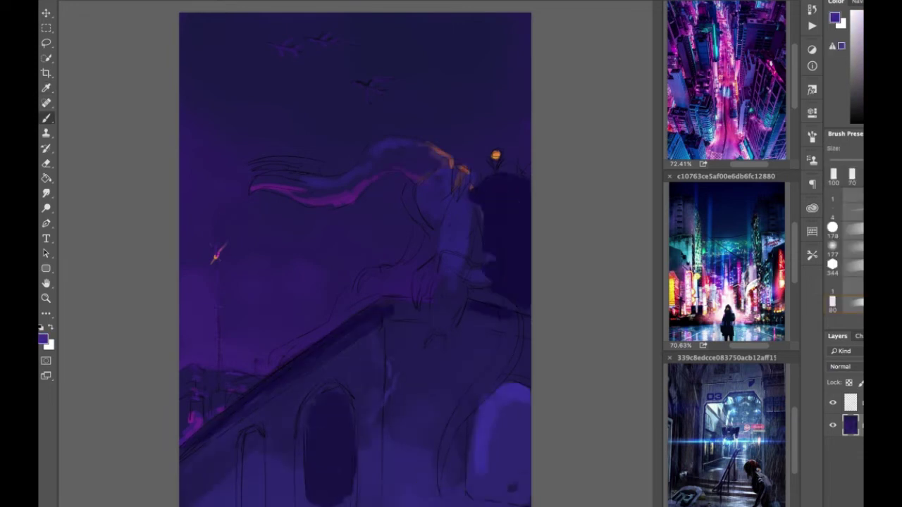
left_click(501, 401)
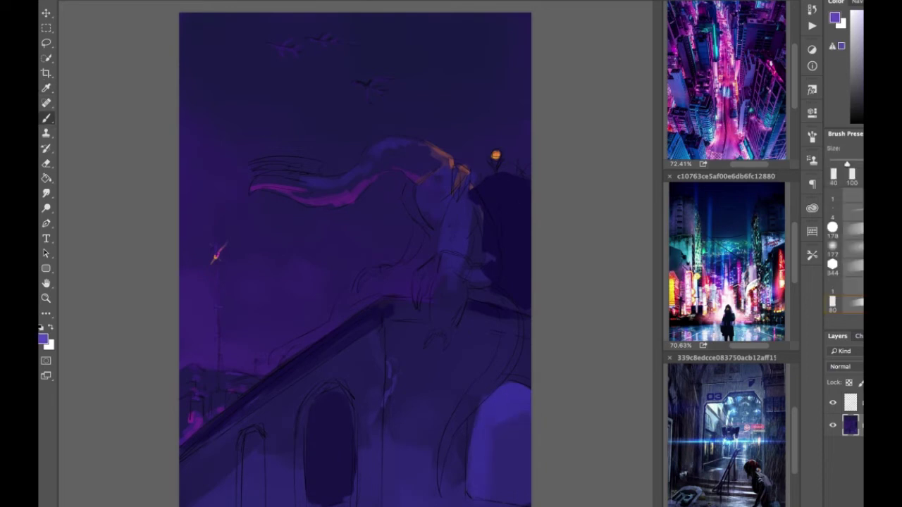
key("i")
key("b")
left_click_drag(508, 352, 457, 432)
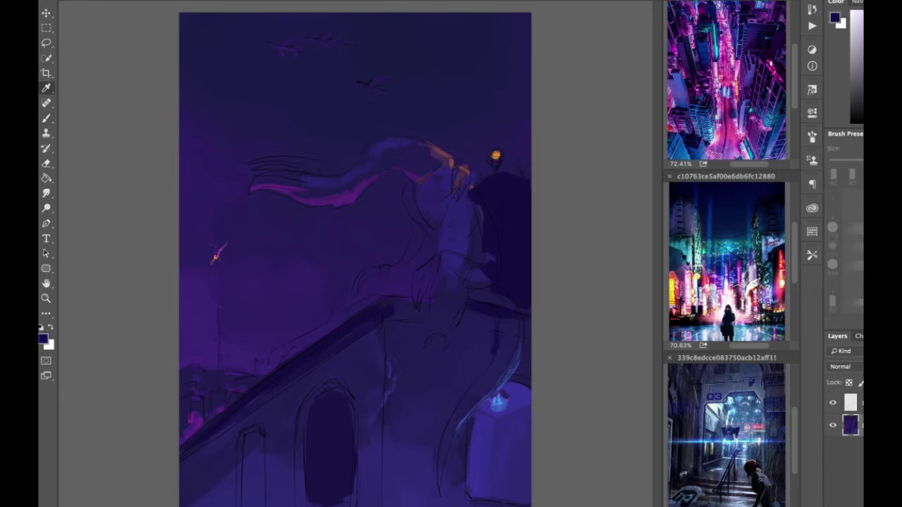
Step: Paint a broad dark shadow on the wall following the curve of the creature's tail
left_click_drag(494, 324, 433, 433)
left_click_drag(472, 345, 423, 480)
key("[")
key("]")
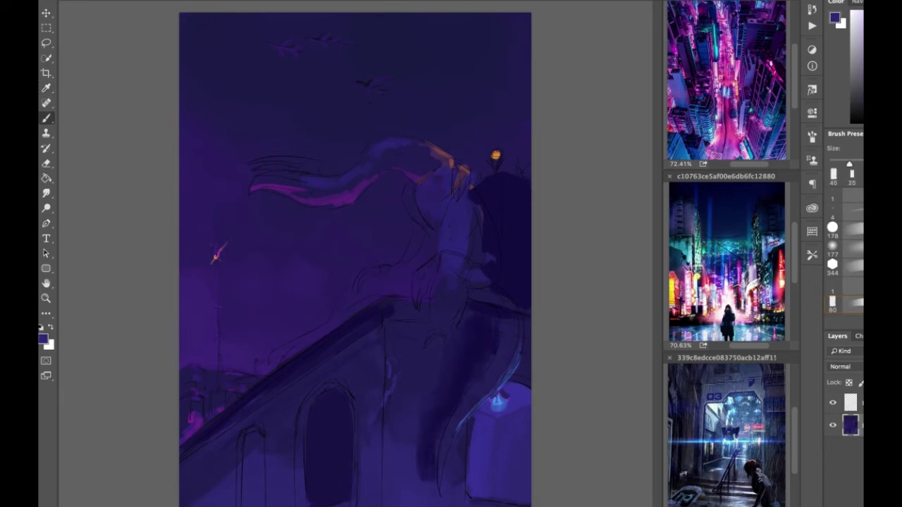
Step: Fill the narrow arched window with dark blue and tint the wall around the windows
mouse_move(254, 455)
left_mouse_down()
mouse_move(254, 504)
mouse_move(249, 494)
mouse_move(260, 499)
mouse_move(244, 505)
left_mouse_up()
left_click_drag(303, 444, 303, 506)
left_click_drag(252, 432, 252, 506)
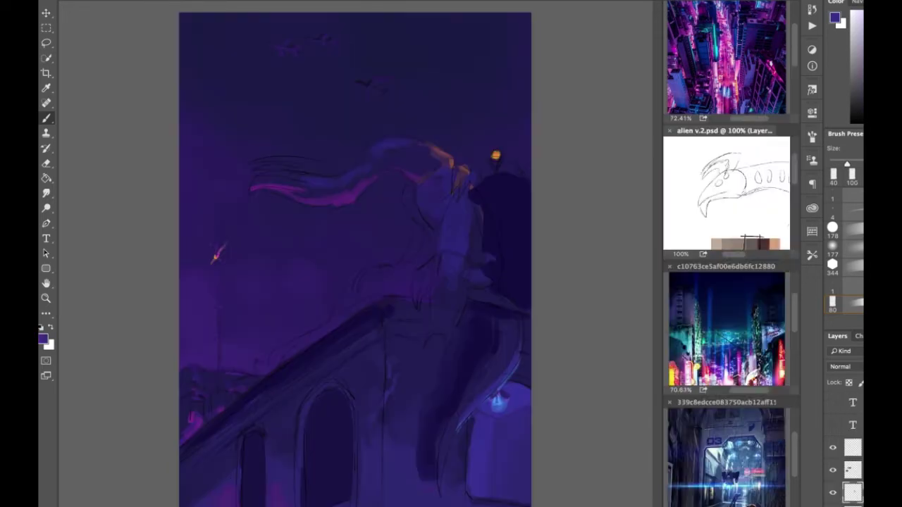
Step: Outline the creature's silhouette with the Lasso and fill it with flat grey-purple on its own layer
left_click_drag(423, 177, 465, 240)
left_click_drag(436, 162, 479, 246)
key("l")
mouse_move(431, 144)
left_mouse_down()
mouse_move(253, 168)
mouse_move(272, 361)
mouse_move(438, 482)
left_mouse_up()
key("alt+BackSpace")
key("ctrl+d")
key("b")
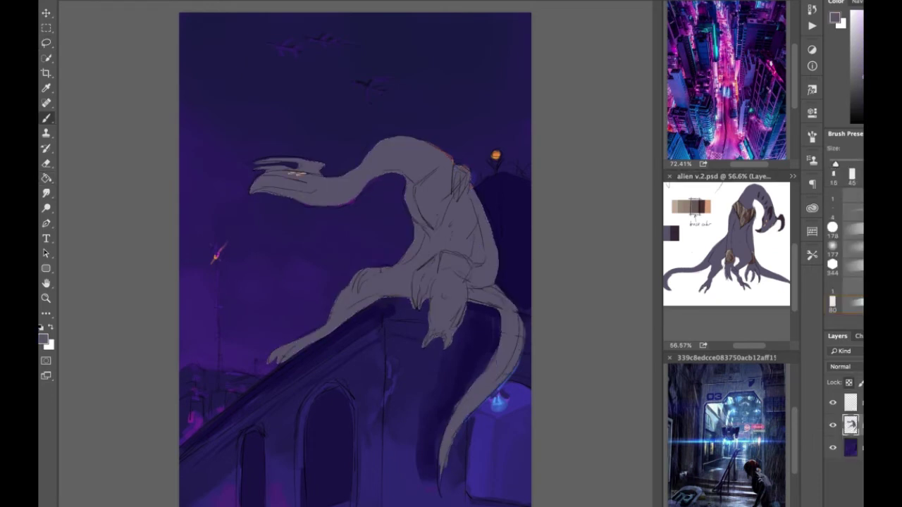
Step: Paint the creature's crest and beak dark brown, with dark neck spots and tan armour plates
left_click_drag(255, 164, 323, 170)
left_click_drag(251, 184, 310, 189)
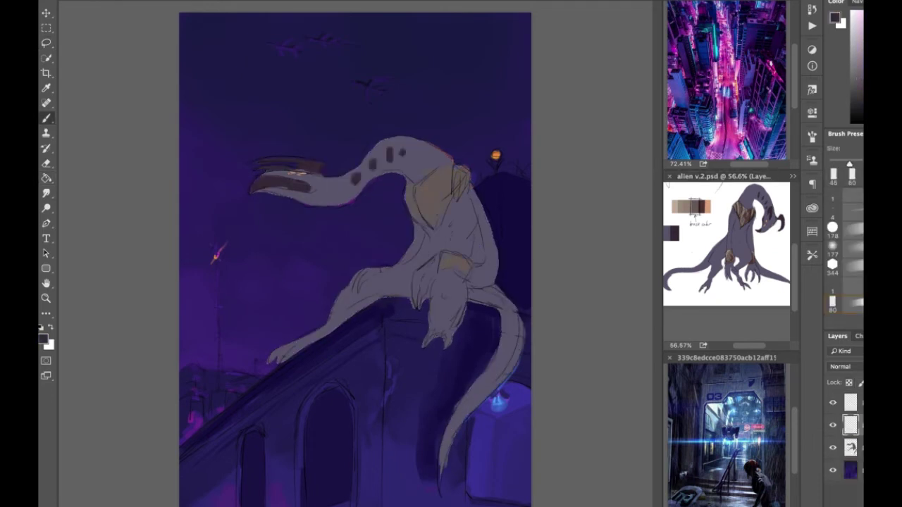
Step: Fill a clipped layer over the creature with dark violet and paint the light along its neck and back
key("g")
left_click(423, 246)
key("b")
left_click_drag(395, 141, 497, 279)
key("shift+alt+n")
Step: Model the light on the creature's chest plate, haunch, foreleg, jaw, shoulder and upper neck with brush strokes
mouse_move(430, 173)
left_mouse_down()
mouse_move(451, 204)
mouse_move(458, 254)
left_mouse_up()
left_click_drag(381, 276, 412, 292)
left_click_drag(448, 290, 465, 323)
left_click_drag(317, 184, 345, 187)
key("bracketleft")
mouse_move(406, 187)
left_mouse_down()
mouse_move(413, 213)
mouse_move(441, 217)
left_mouse_up()
left_click_drag(454, 167, 467, 192)
left_click_drag(386, 145, 438, 163)
left_click_drag(383, 167, 413, 174)
Step: Model the creature's tail and back with a larger brush
key("bracketright")
key("bracketright")
key("bracketright")
left_click_drag(465, 395, 487, 451)
left_click_drag(493, 331, 465, 416)
left_click_drag(486, 197, 489, 278)
left_click_drag(493, 226, 493, 282)
left_click_drag(484, 200, 485, 227)
Step: Refine the light on the shoulder, chest plate tip, lower jaw and top of the neck with a smaller brush
key("bracketleft")
left_click_drag(420, 163, 434, 178)
left_click_drag(438, 231, 448, 241)
left_click_drag(260, 189, 311, 202)
left_click_drag(391, 146, 444, 162)
key("shift+plus")
key("shift+plus")
key("shift+minus")
key("shift+minus")
Step: Sample the lamp's orange and dab small accents onto the creature's eye and neck spots with a smaller brush
left_click(495, 155, "alt")
key("bracketleft")
key("bracketleft")
key("bracketleft")
left_click(293, 172)
left_click(305, 173)
left_click(389, 155)
left_click(401, 155)
left_click(373, 176)
left_click(357, 178)
Step: Try different blending modes, including Luminosity, on the clipped layer over the creature
key("shift+plus")
key("shift+plus")
key("shift+plus")
key("shift+plus")
key("shift+plus")
key("shift+plus")
key("shift+plus")
key("shift+plus")
key("shift+plus")
key("shift+plus")
key("shift+plus")
key("shift+plus")
key("shift+plus")
key("shift+plus")
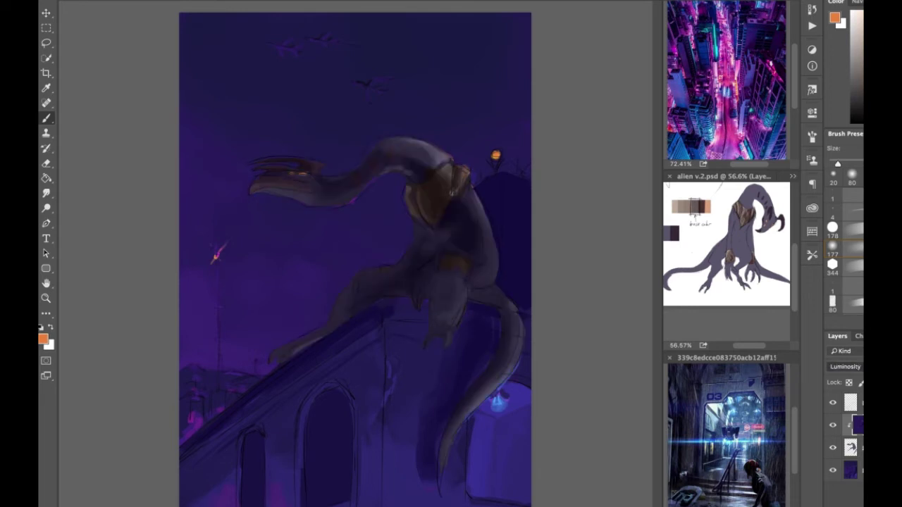
key("shift+plus")
key("shift+plus")
key("shift+plus")
Step: Add a clipped Multiply layer and tint the creature's shadows violet with the brush enlarged to 200
key("ctrl+alt+shift+n")
key("bracketright")
key("bracketright")
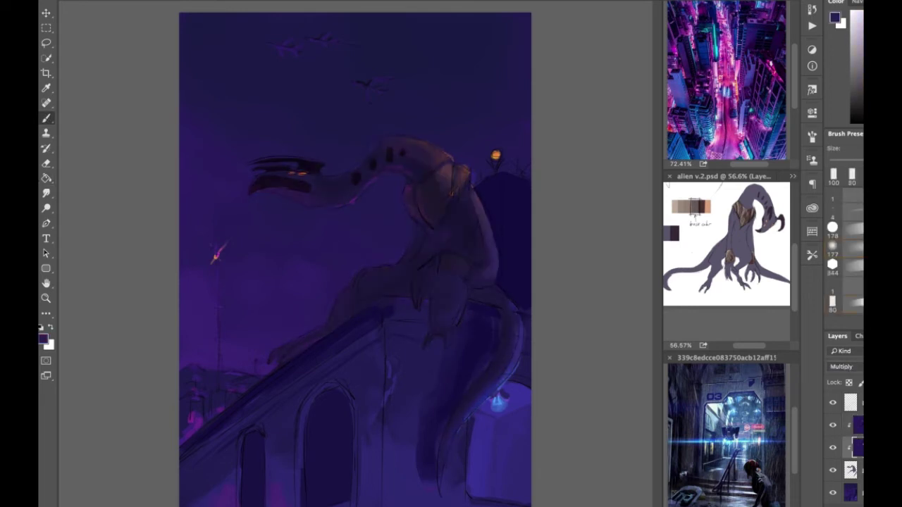
key("bracketright")
key("bracketright")
key("bracketright")
key("bracketright")
key("bracketright")
key("bracketright")
key("bracketright")
key("bracketright")
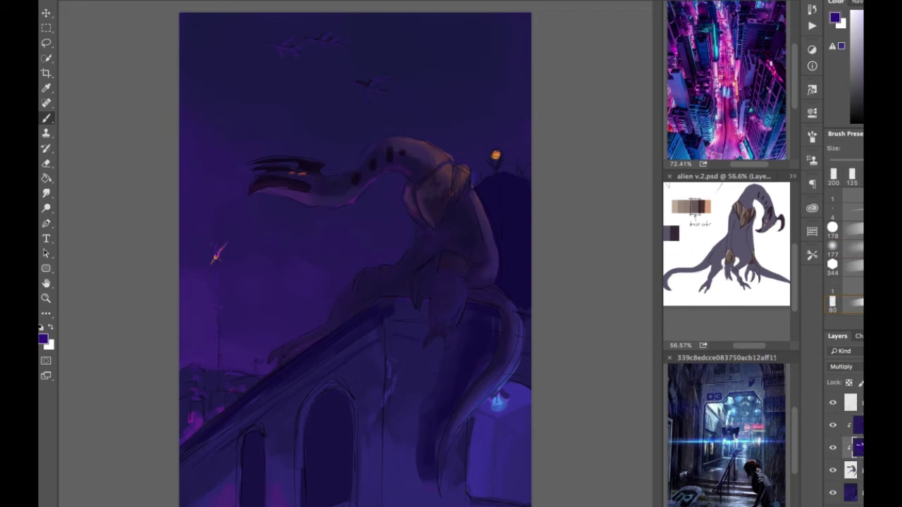
Step: Deepen the violet shadows on the creature's torso and foreleg on the Multiply layer, varying the brush size
left_click_drag(432, 184, 465, 318)
key("bracketleft")
key("bracketleft")
key("bracketleft")
key("bracketleft")
key("bracketright")
key("bracketright")
key("bracketright")
key("bracketright")
key("bracketright")
key("bracketright")
key("bracketright")
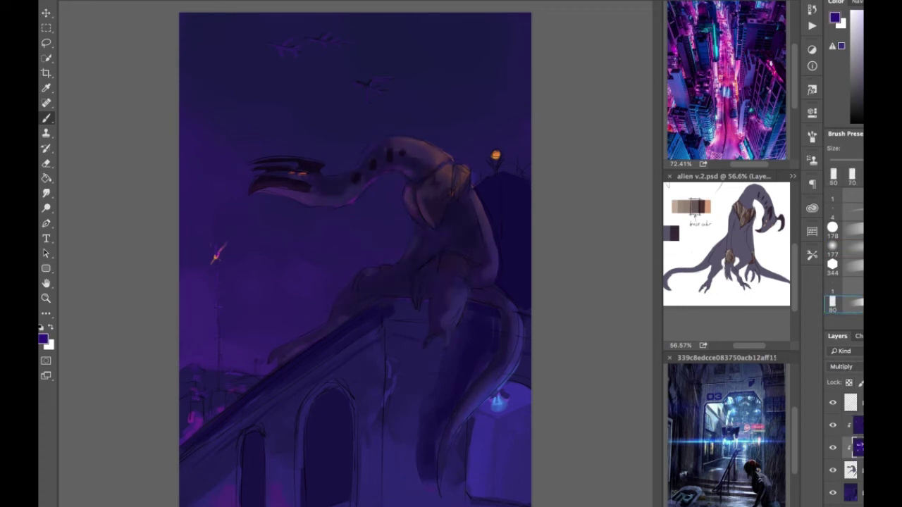
Step: Add a Normal clipped layer and paint sampled purple reflected light on the creature's jaw, hind leg and tail
key("ctrl+alt+shift+n")
left_click(303, 190, "alt")
left_click(843, 303)
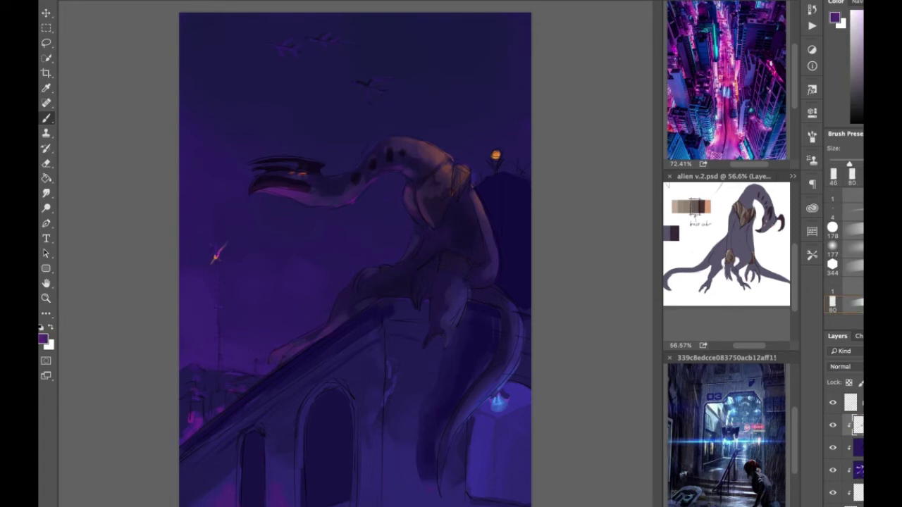
key("alt+BackSpace")
key("e")
key("b")
Step: Paint dark windows on the building behind the creature on the background layer, using sampled blues
scroll(846, 444, "down", 2)
left_click(478, 181, "alt")
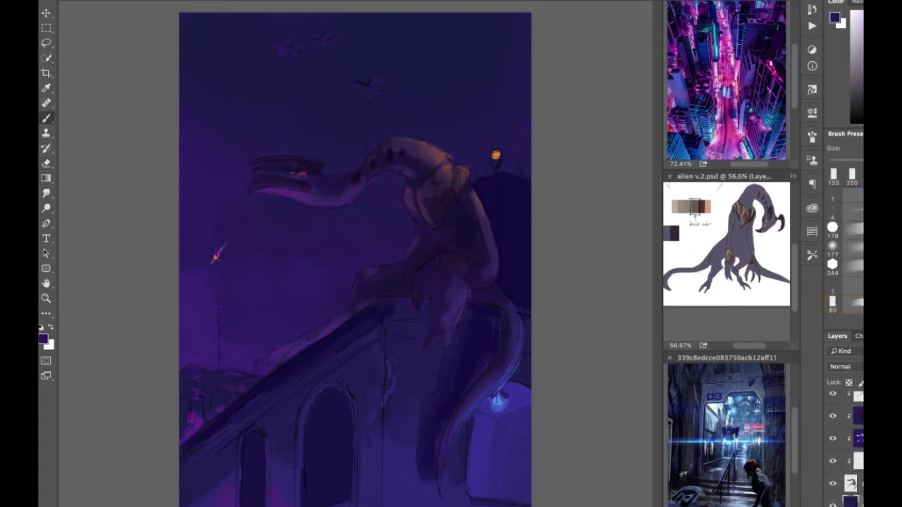
key("ctrl+Tab")
left_click(515, 208, "alt")
left_click_drag(514, 204, 516, 214)
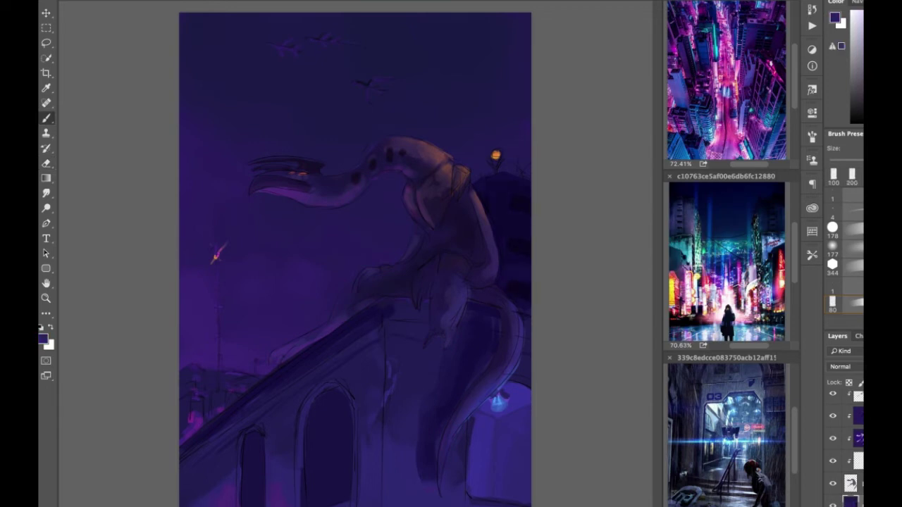
Step: Sample colours from the lower wall and distant city and repaint the magenta glow among the city buildings
left_click(218, 478, "alt")
left_click(191, 417, "alt")
left_click_drag(189, 416, 196, 421)
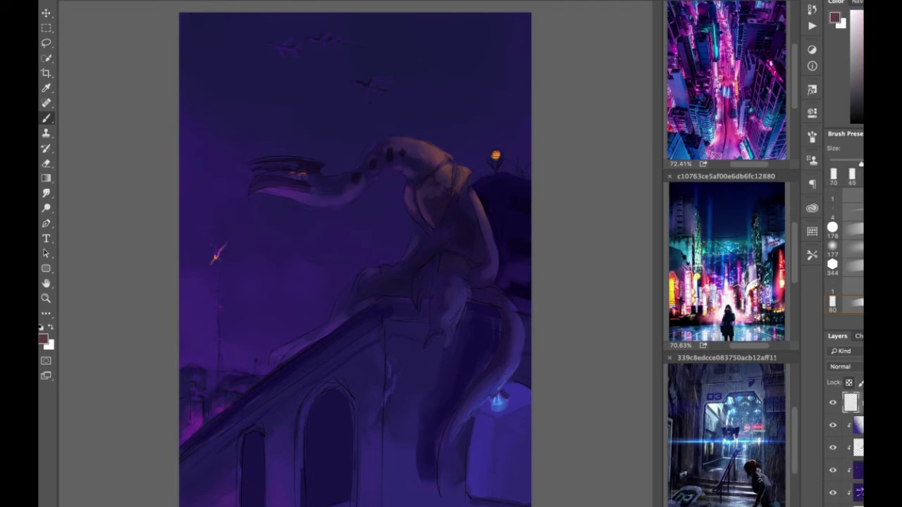
Step: Refine the creature's shoulder plate and the purple light under its jaw with sampled colours, painting over the sketch lines
key("ctrl+plus")
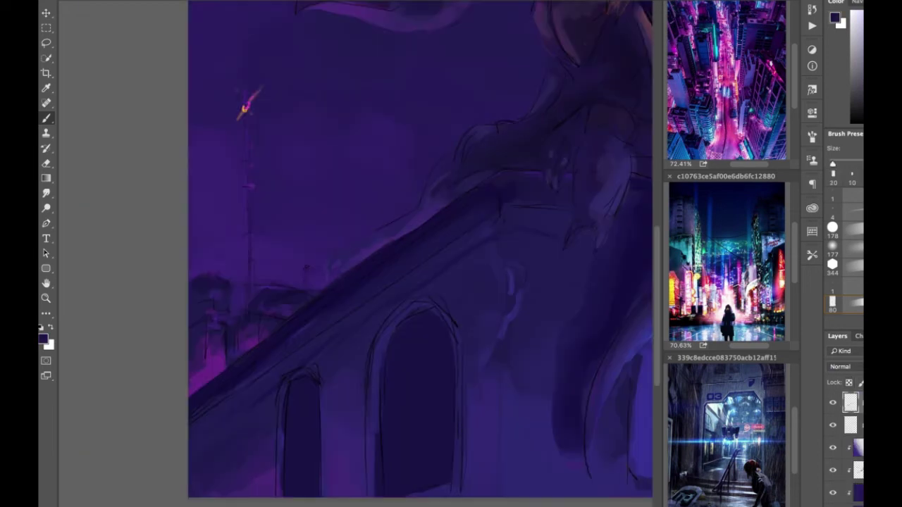
left_click_drag(614, 117, 510, 171)
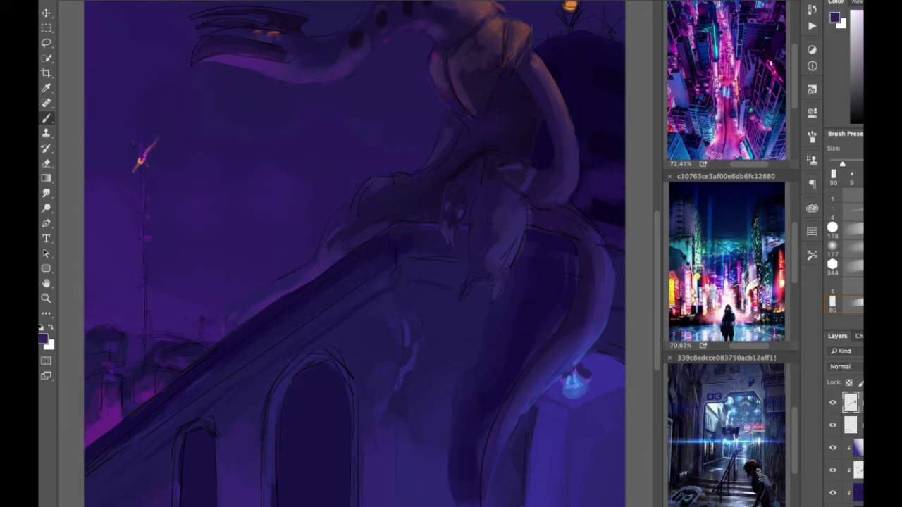
scroll(510, 170, "up", 2)
left_click(493, 162, "alt")
left_click_drag(499, 139, 486, 184)
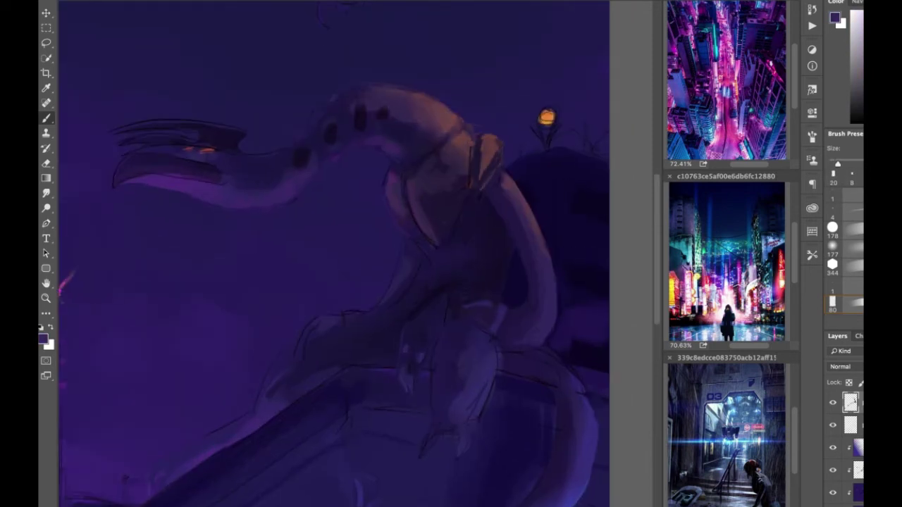
left_click_drag(296, 203, 118, 181)
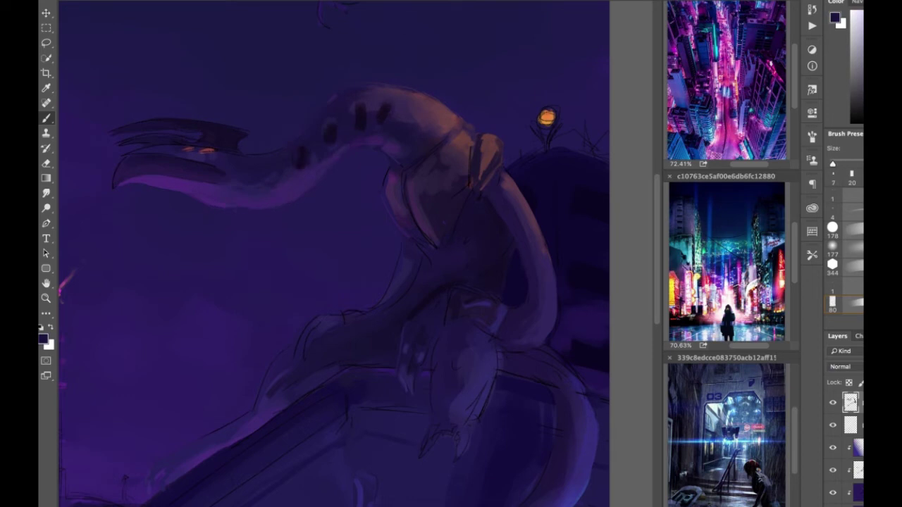
Step: Repaint the shoulder and chest plates with a larger brush to cover the rough sketch lines
key("bracketright")
key("bracketright")
key("bracketright")
key("bracketright")
left_click_drag(494, 141, 474, 180)
key("bracketleft")
key("bracketleft")
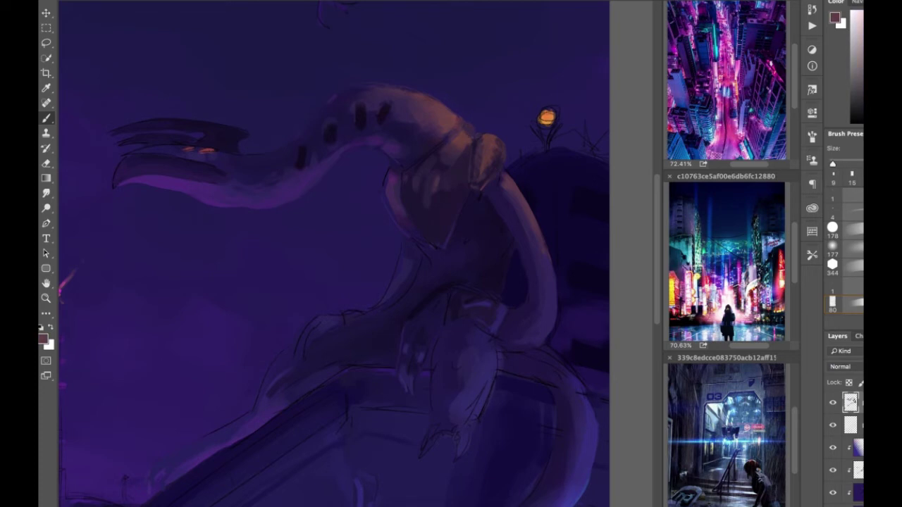
Step: Paint purple light along the chest plate and back limb, and repaint the foreleg's upper armour plate over its outlines
scroll(364, 222, "up", 1)
key("bracketright")
key("bracketright")
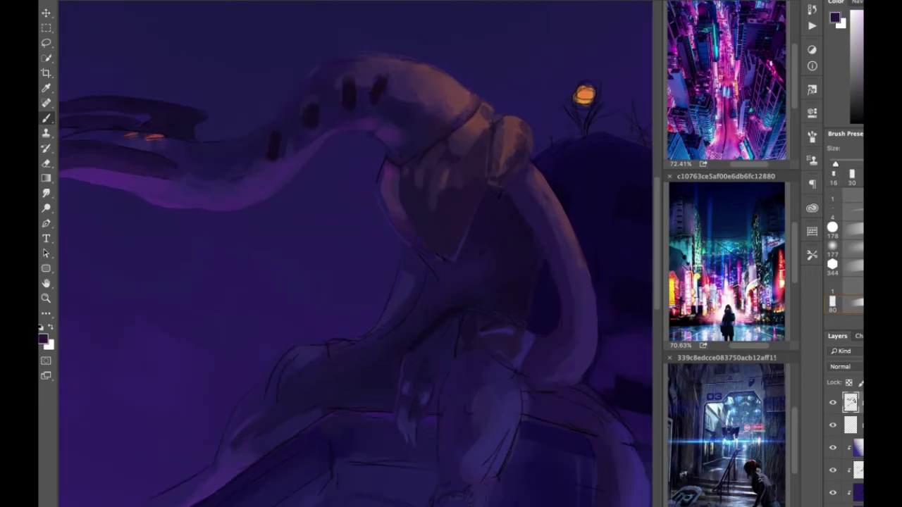
key("bracketright")
key("bracketright")
key("bracketright")
key("bracketright")
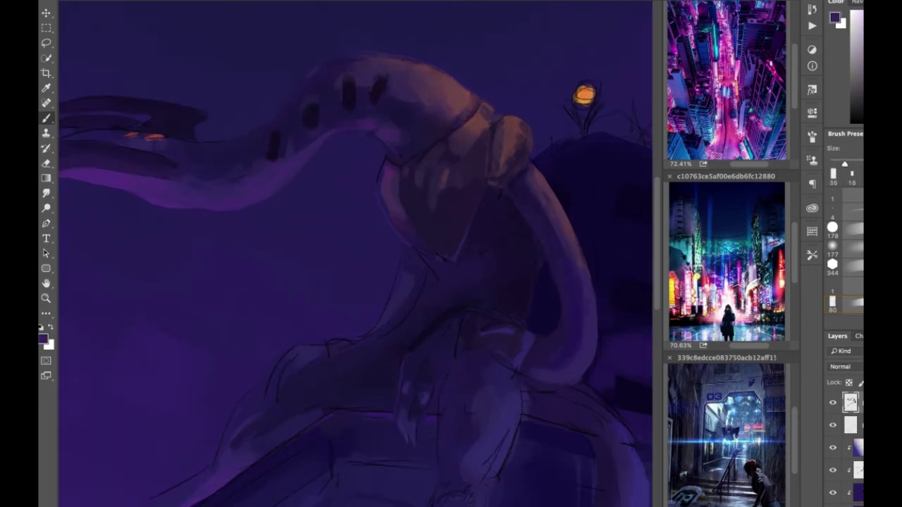
key("bracketleft")
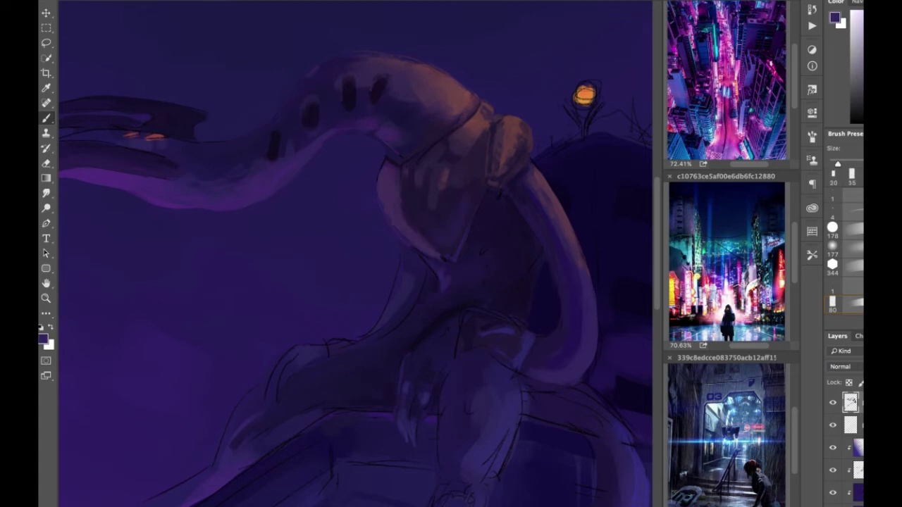
left_click_drag(456, 337, 525, 325)
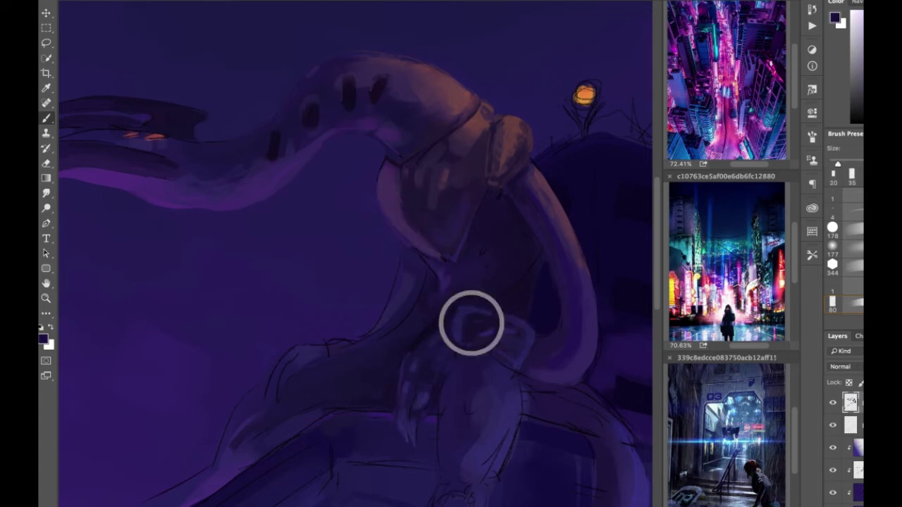
Step: Repaint the hanging limb's armoured joint and upper segment with a larger brush, covering the rough sketch lines
key("bracketleft")
scroll(348, 486, "down", 2)
key("bracketright")
key("bracketright")
key("bracketright")
key("bracketright")
key("bracketright")
key("bracketright")
key("bracketright")
key("bracketright")
key("bracketright")
key("bracketright")
key("bracketright")
key("bracketright")
left_click_drag(448, 420, 480, 455)
key("ctrl+minus")
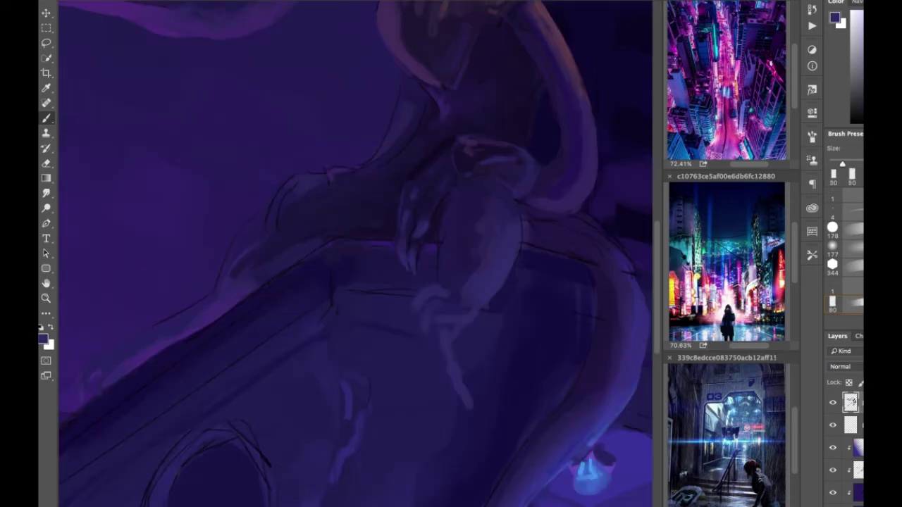
Step: Paint the hanging limb's slender lower segment and curved claws with a smaller brush, adding purple edge light
key("bracketleft")
key("bracketleft")
key("bracketleft")
key("bracketleft")
key("bracketleft")
key("bracketleft")
key("bracketleft")
key("bracketleft")
key("ctrl+minus")
key("ctrl+plus")
key("bracketleft")
key("bracketleft")
key("bracketleft")
left_click_drag(457, 321, 445, 440)
mouse_move(446, 337)
left_mouse_down()
mouse_move(451, 432)
mouse_move(426, 380)
left_mouse_up()
mouse_move(495, 251)
left_mouse_down()
mouse_move(480, 302)
mouse_move(423, 363)
mouse_move(416, 427)
left_mouse_up()
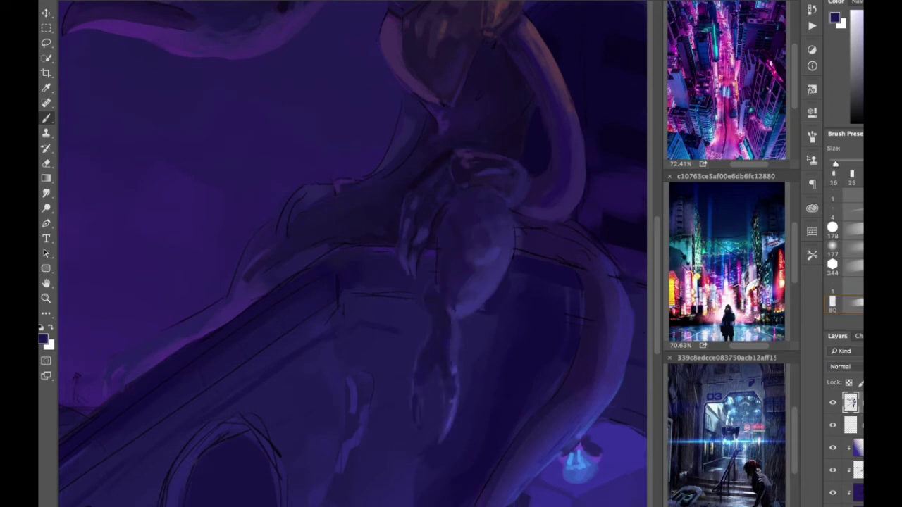
key("[")
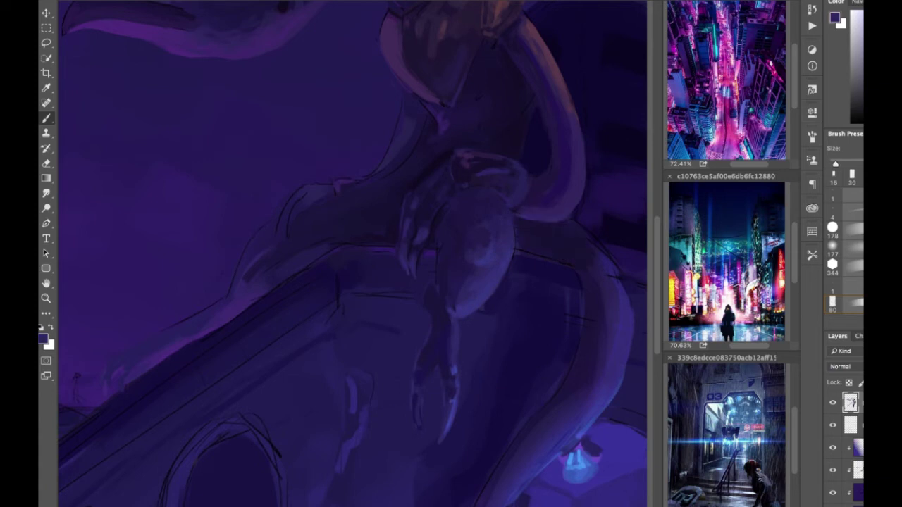
key("]")
key("ctrl+minus")
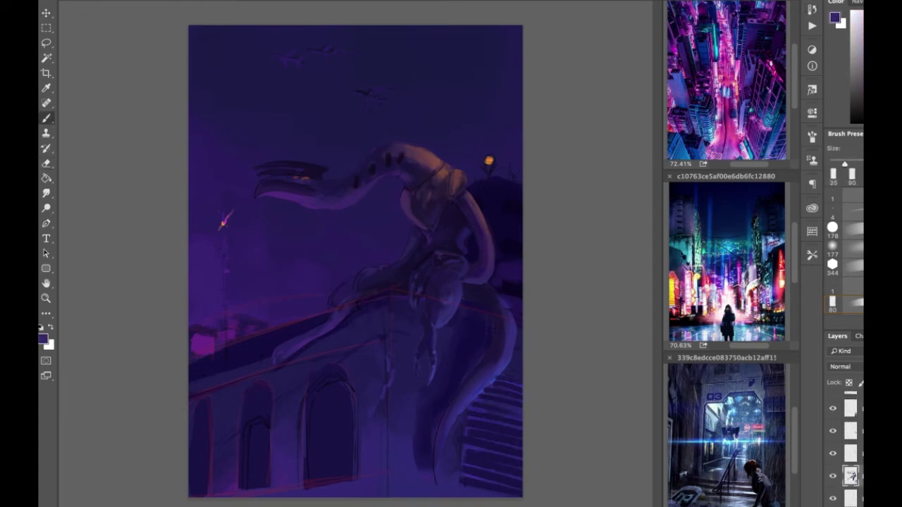
Step: Add a new layer and clean up the large arched window's shape, clearing the sketch lines around it
scroll(285, 349, "up", 1)
key("ctrl+shift+alt+n")
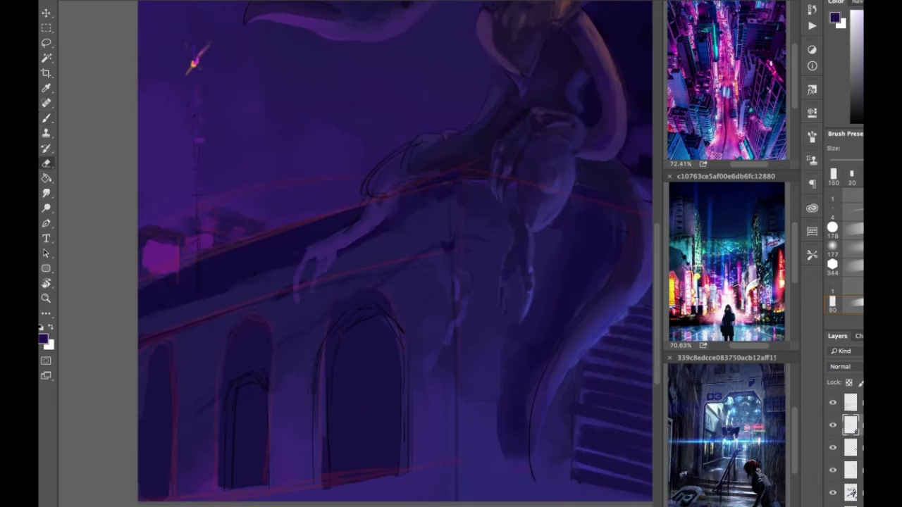
scroll(332, 287, "down", 1)
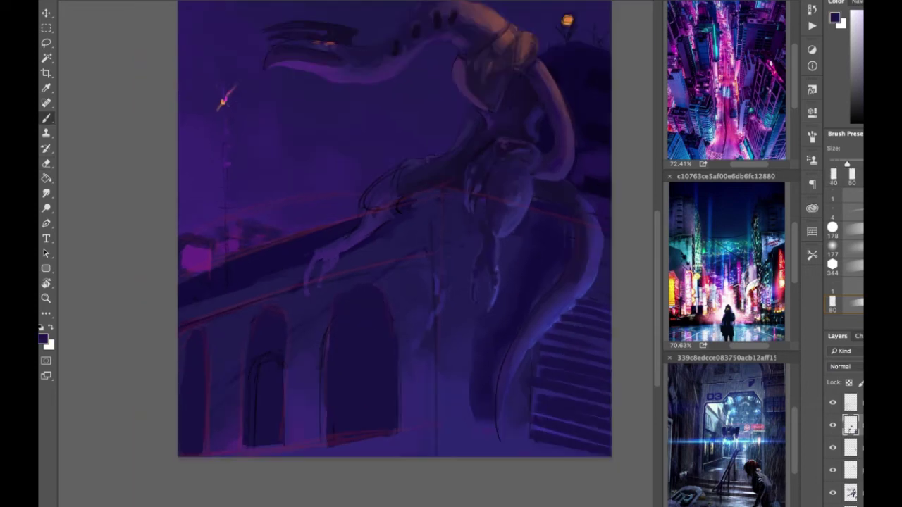
key("bracketleft")
key("bracketleft")
key("bracketleft")
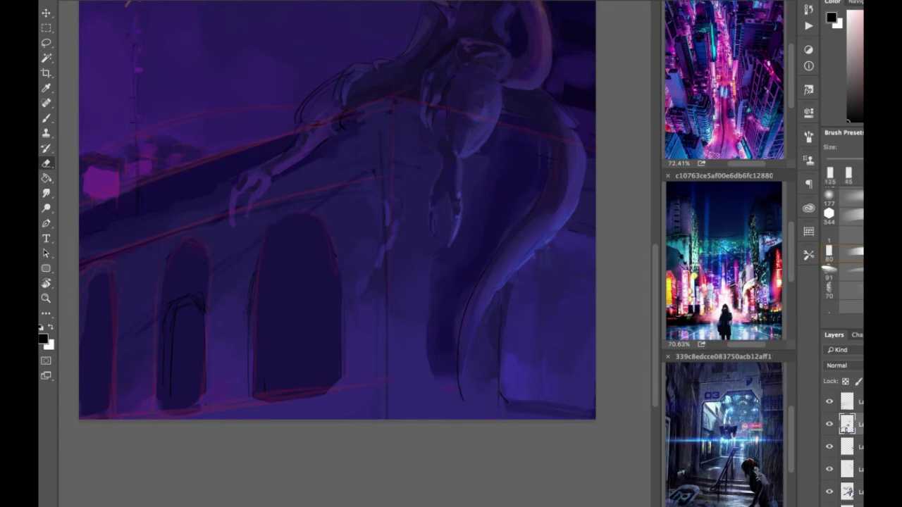
Step: Repaint the shutter behind the tail as a panel of fine horizontal slats
left_click_drag(535, 259, 596, 258)
left_click_drag(504, 372, 595, 372)
left_click_drag(507, 352, 596, 353)
left_click_drag(516, 325, 594, 325)
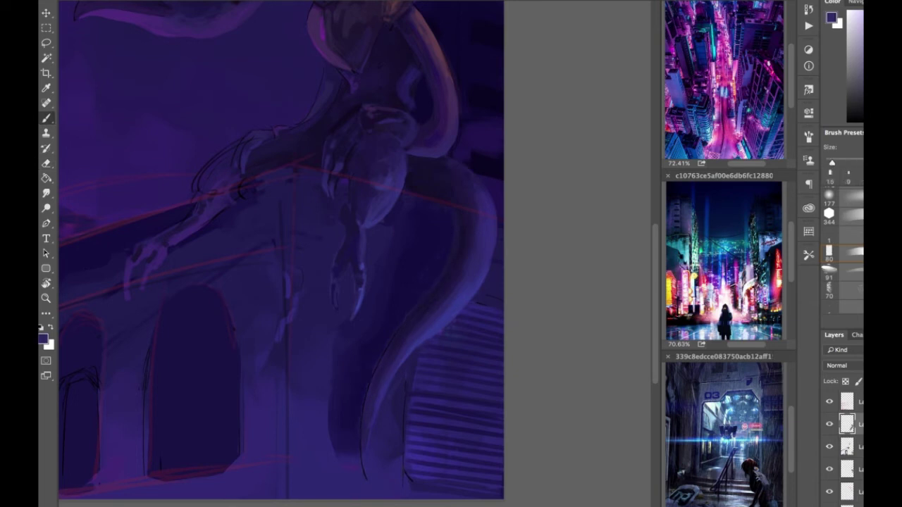
Step: Shade the hanging limb's upper segment with dark and light purple, shaping its rounded lower edge
key("bracketright")
key("bracketright")
key("x")
key("ctrl+plus")
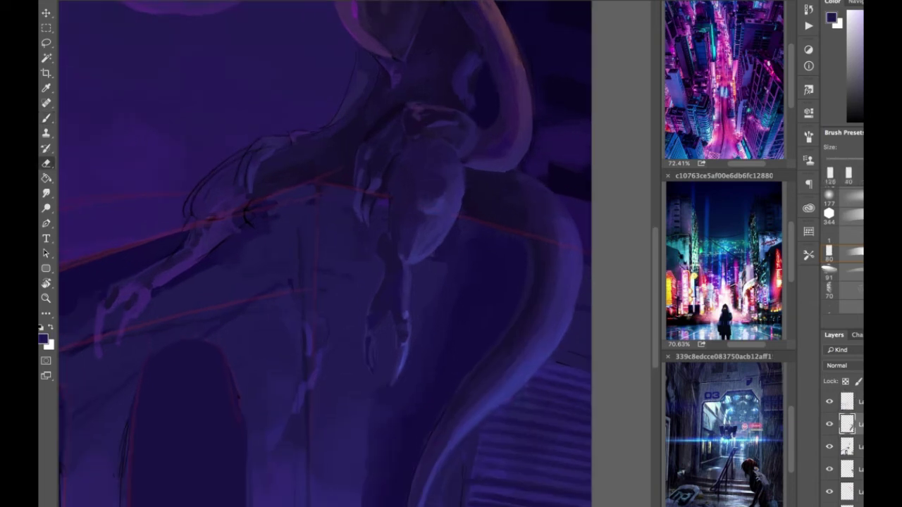
key("x")
key("bracketleft")
key("bracketleft")
key("bracketleft")
left_click_drag(455, 196, 428, 238)
key("ctrl+minus")
key("bracketleft")
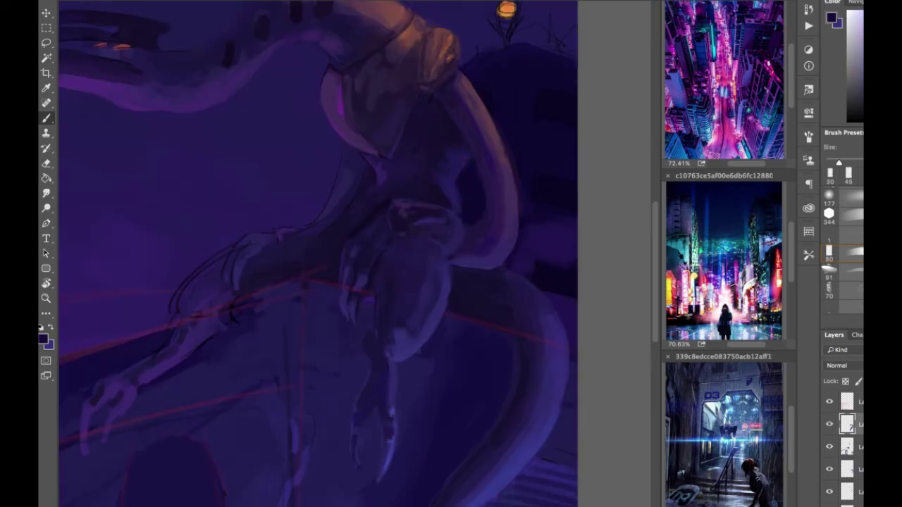
Step: Shade the creature's torso and refine its warm shoulder light with orange sampled from the street lamp
key("bracketright")
key("bracketright")
key("bracketright")
key("x")
scroll(317, 254, "up", 1)
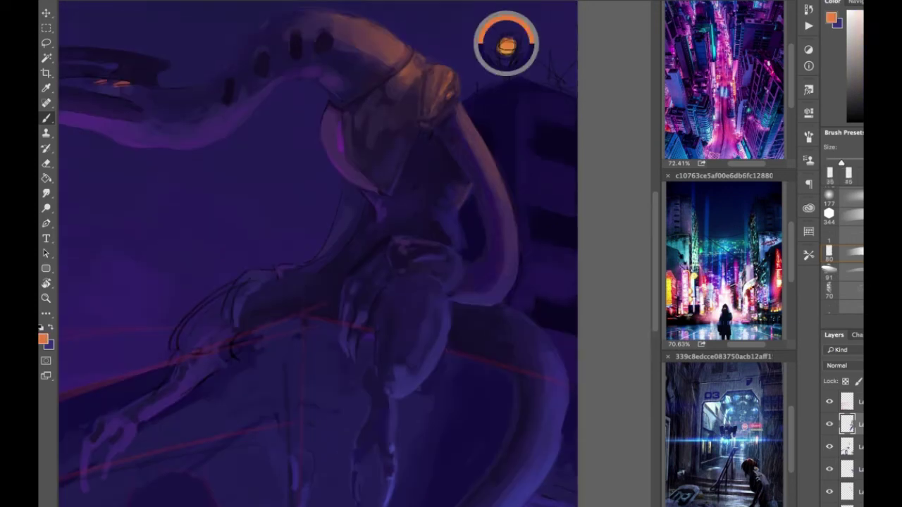
scroll(317, 254, "left", 4)
scroll(317, 254, "up", 1)
key("bracketleft")
key("bracketleft")
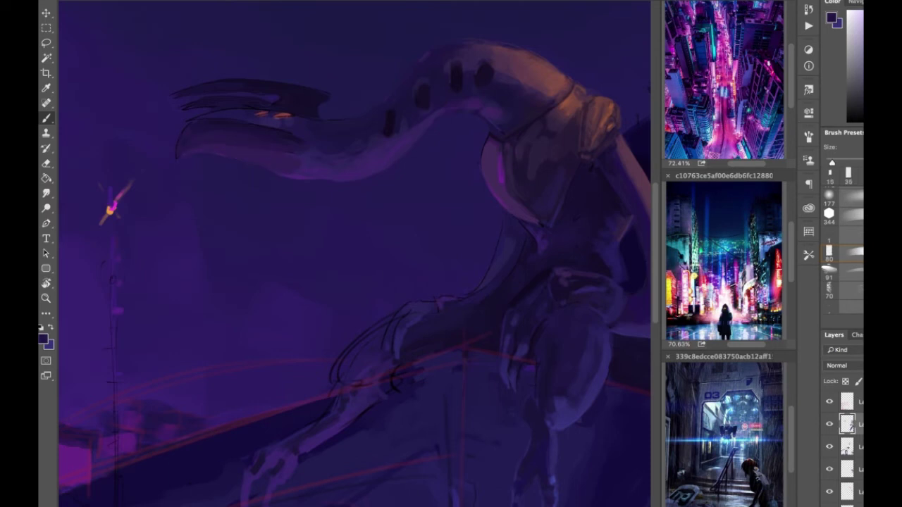
Step: Repaint the creature's lower jaw and throat, blending the outlines into the dark purple shading
key("bracketright")
key("bracketright")
key("bracketright")
scroll(634, 275, "down", 1)
key("bracketright")
key("bracketright")
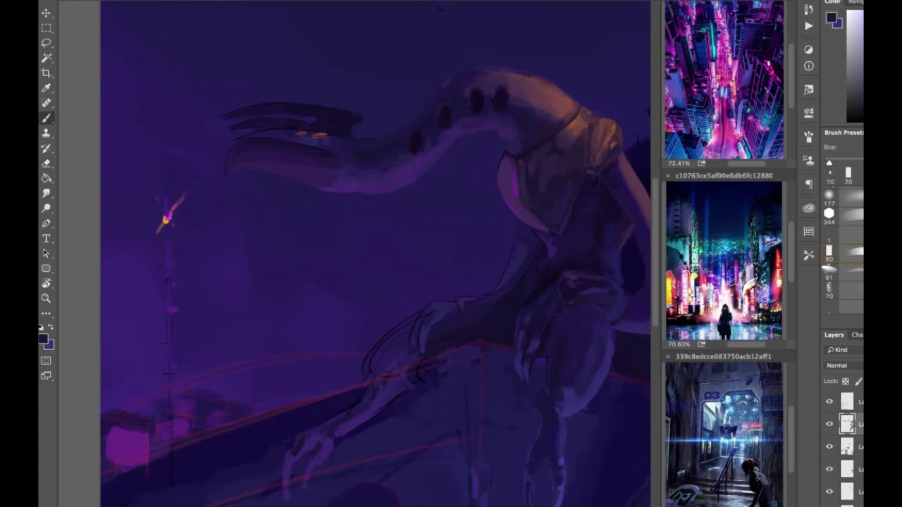
key("bracketleft")
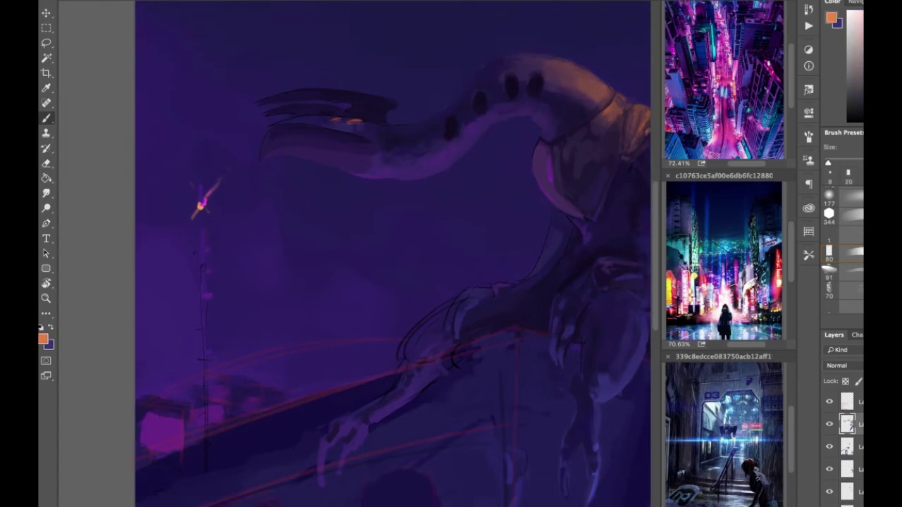
Step: Brighten the creature's orange eyes, soften its head edges, and repaint the street lamp as a solid orange globe
scroll(345, 254, "up", 2)
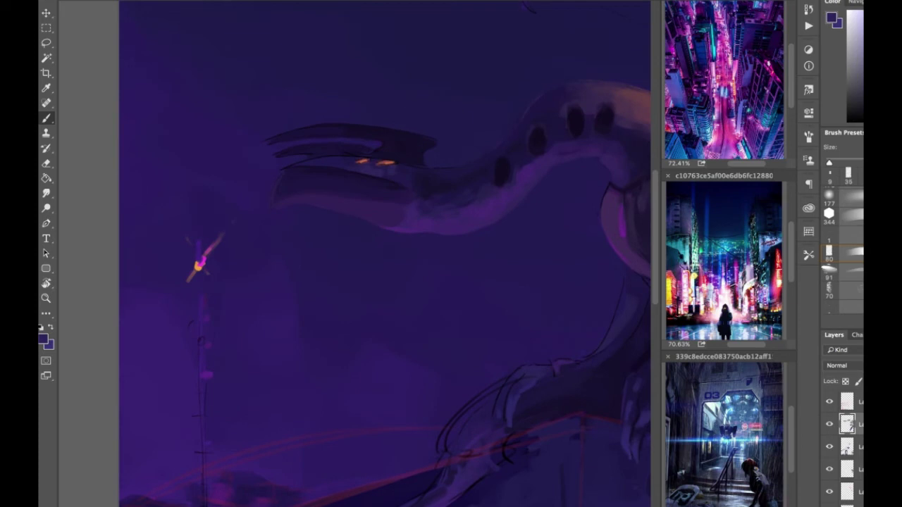
key("bracketleft")
key("bracketright")
key("bracketright")
scroll(347, 239, "down", 2)
key("bracketright")
scroll(345, 254, "down", 2)
scroll(345, 253, "right", 4)
key("bracketright")
key("bracketright")
key("bracketright")
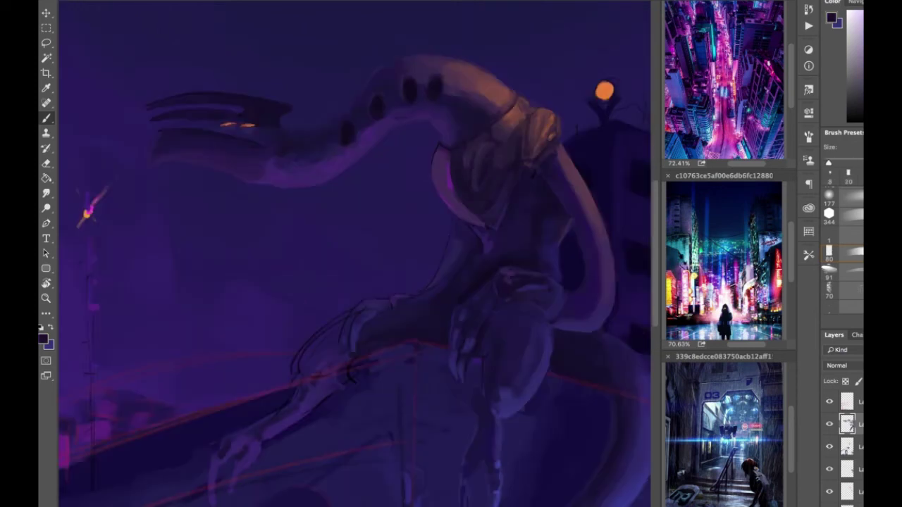
Step: Detail the chest and shoulder armour with sampled colours, adding carved grooves and pink light along the front edge
key("bracketleft")
key("bracketleft")
left_click_drag(433, 167, 440, 189)
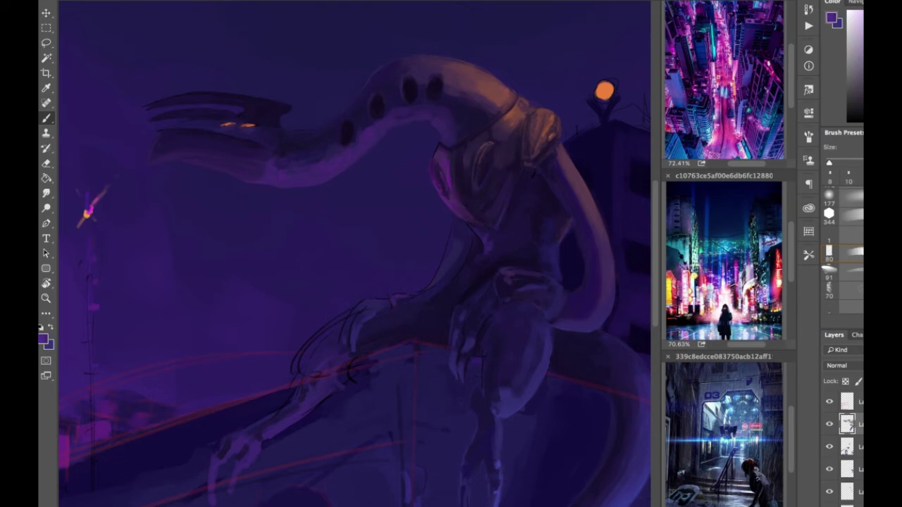
left_click(469, 121, "alt")
key("bracketright")
key("bracketleft")
key("bracketleft")
key("bracketleft")
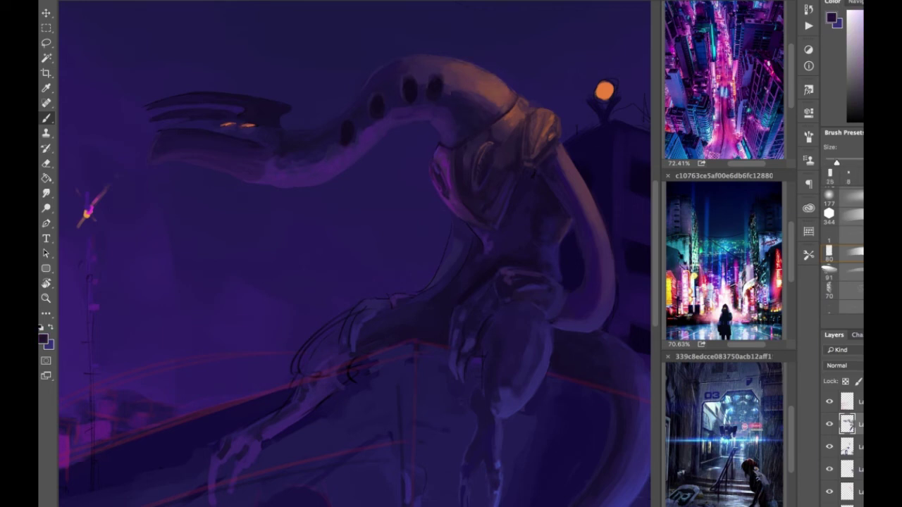
left_click(455, 93, "alt")
key("bracketright")
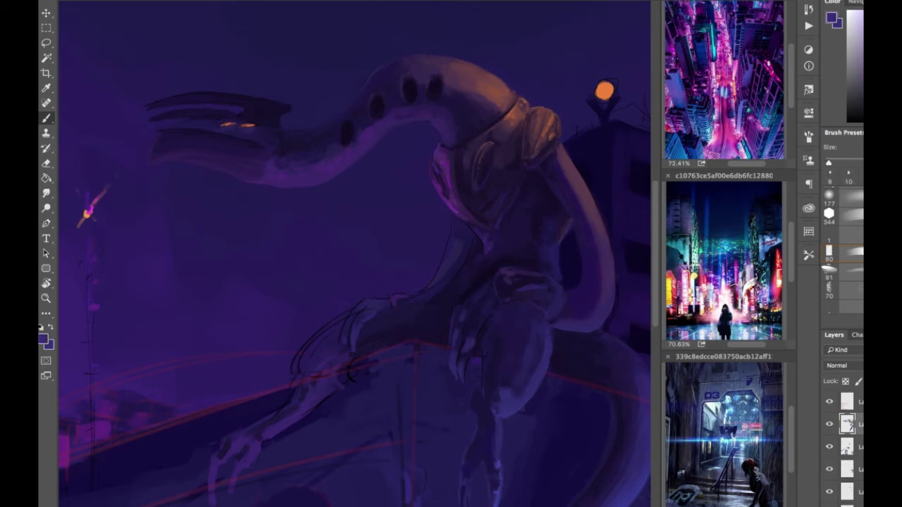
Step: Erase the stray lines around the creature's head on a lower layer and repaint the mouth's shading
key("alt+bracketleft")
key("e")
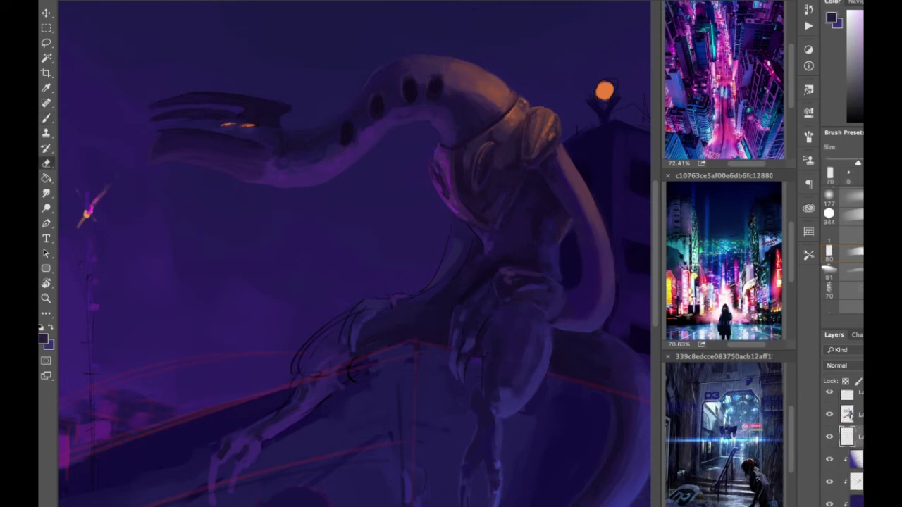
key("alt+bracketright")
key("b")
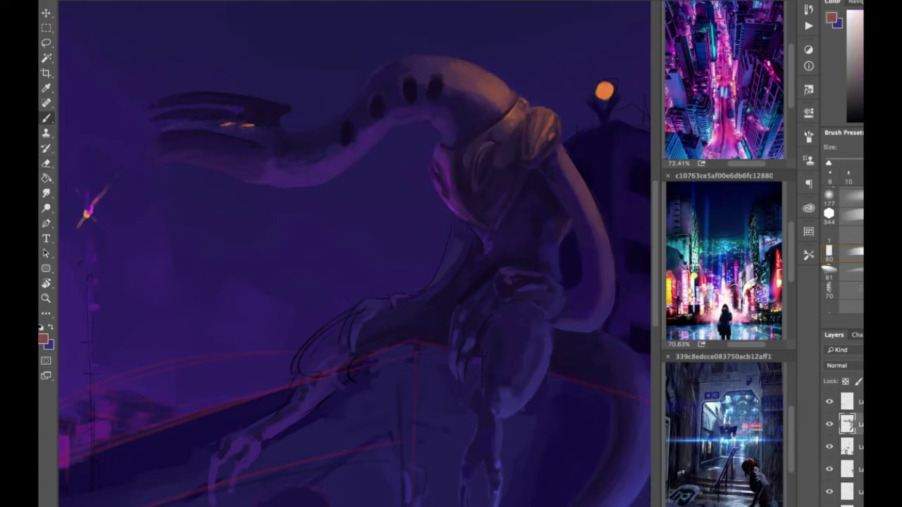
Step: Repaint the creature's waist and hanging limb, varying the brush size to cover the sketch and define the hip shapes
scroll(352, 254, "down", 3)
key("bracketright")
key("bracketright")
key("bracketleft")
key("bracketleft")
key("bracketright")
key("bracketright")
key("bracketright")
key("bracketright")
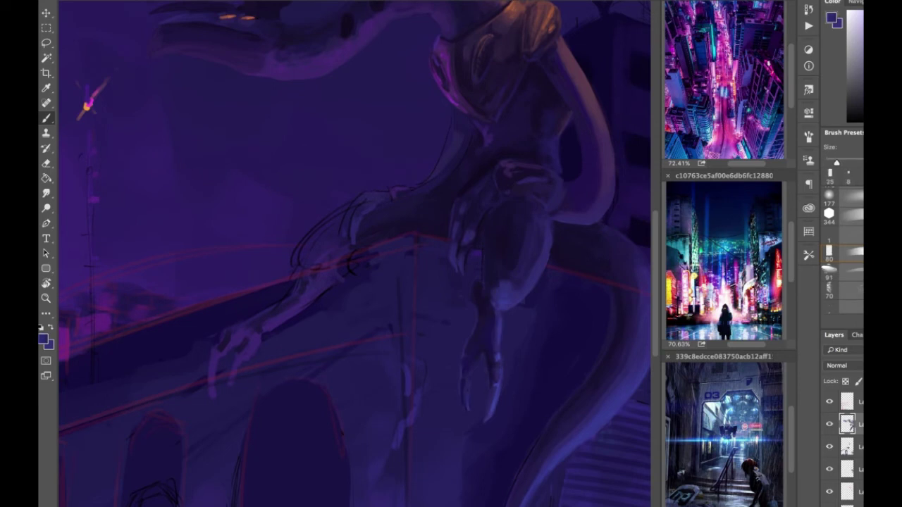
key("bracketleft")
scroll(352, 254, "up", 3)
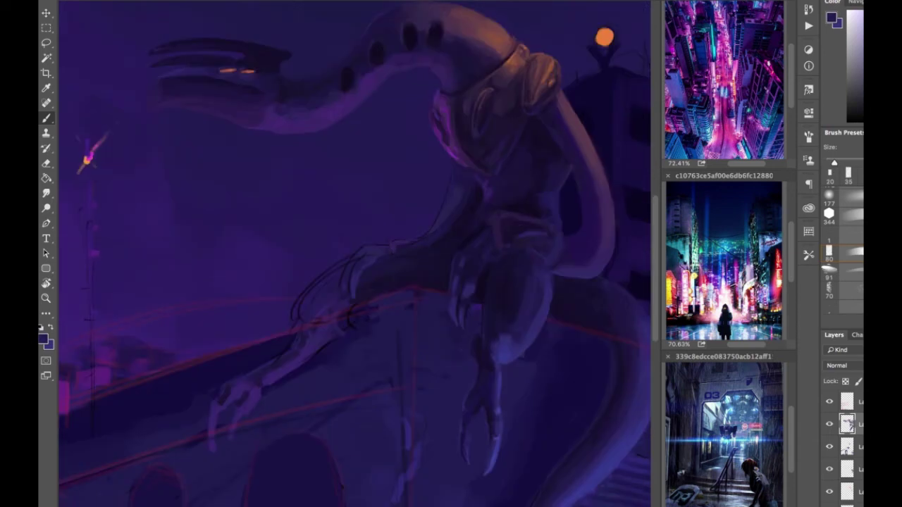
Step: Paint the belt folds at the creature's waist and clean up the outstretched limb and the red guide lines around it
key("ctrl+minus")
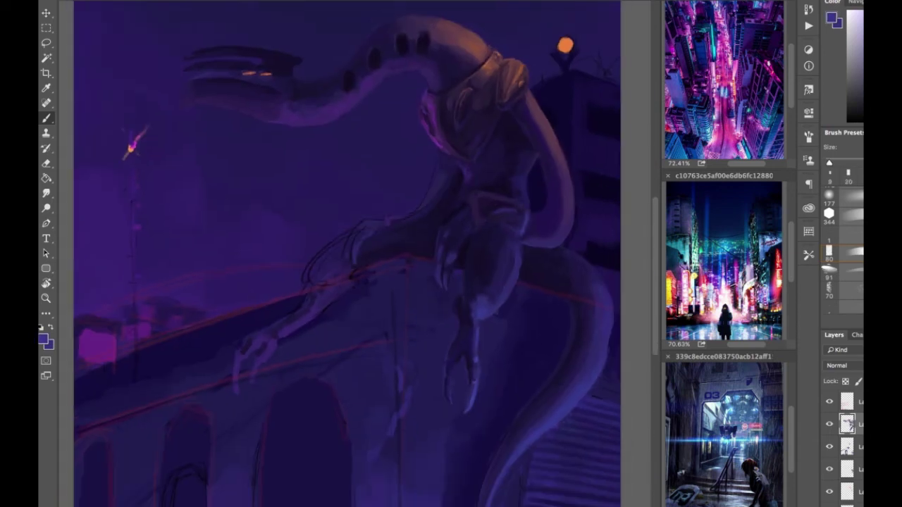
mouse_move(493, 205)
left_mouse_down()
mouse_move(517, 204)
mouse_move(472, 220)
left_mouse_up()
left_click(489, 194, "alt")
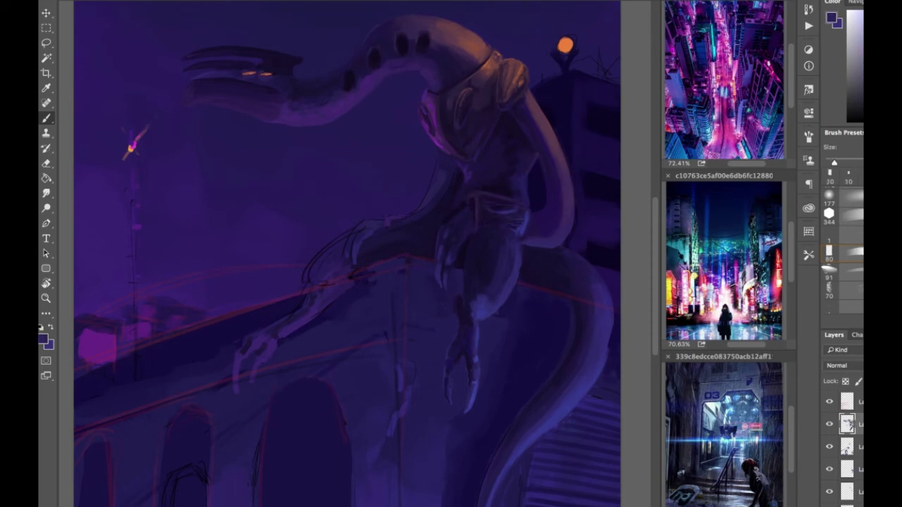
key("e")
key("b")
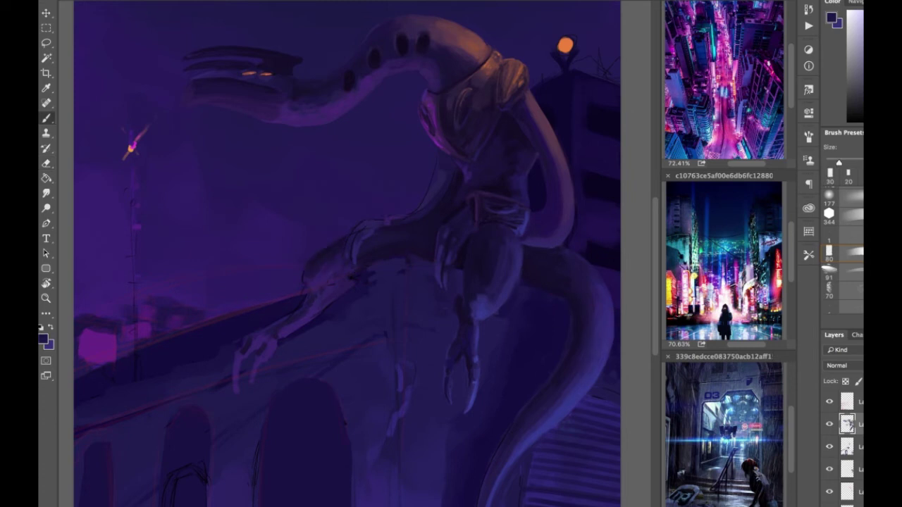
Step: Repaint the building's corner and side wall beneath the creature with flat dark purple planes
scroll(345, 253, "down", 3)
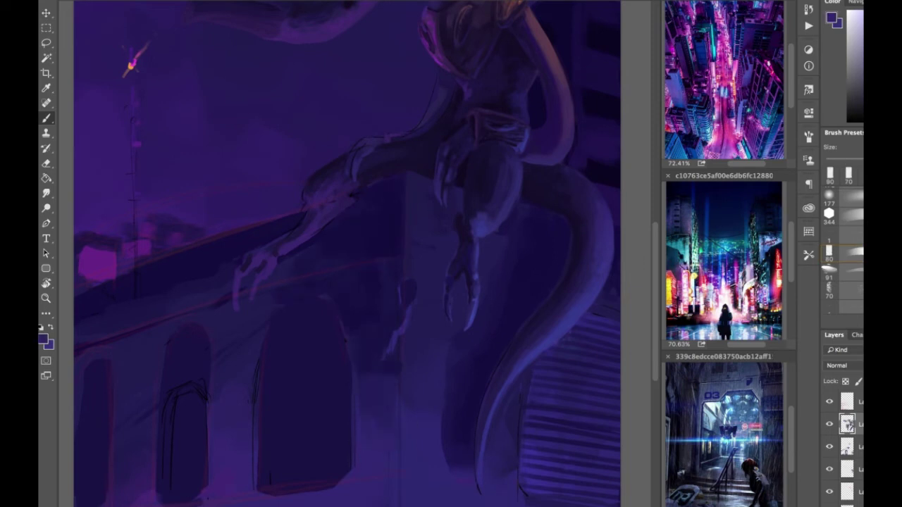
key("ctrl+minus")
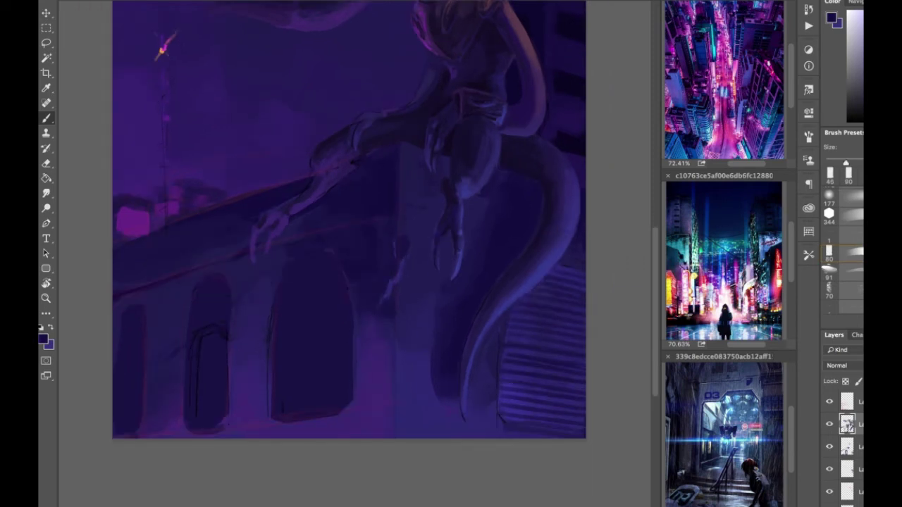
key("ctrl+plus")
Step: Erase the remaining black and red sketch lines around the arched windows and roof ledge
key("e")
key("ctrl+minus")
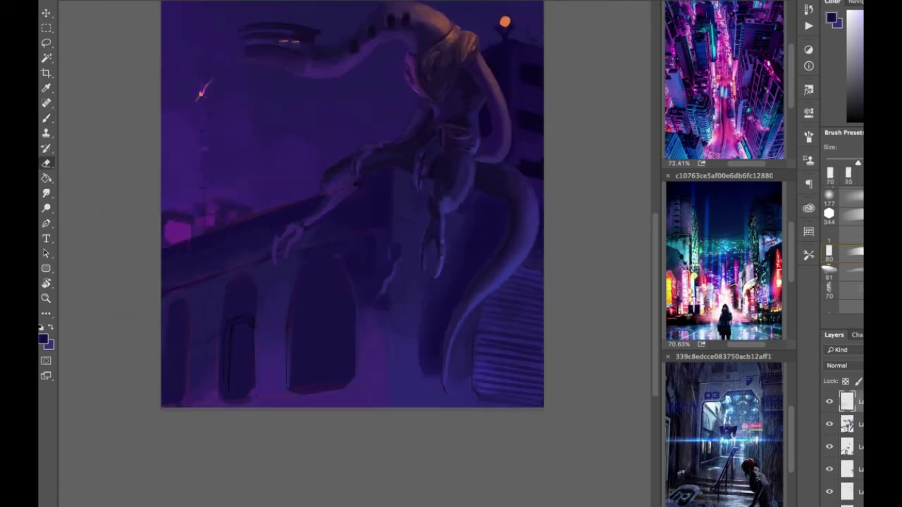
key("ctrl+plus")
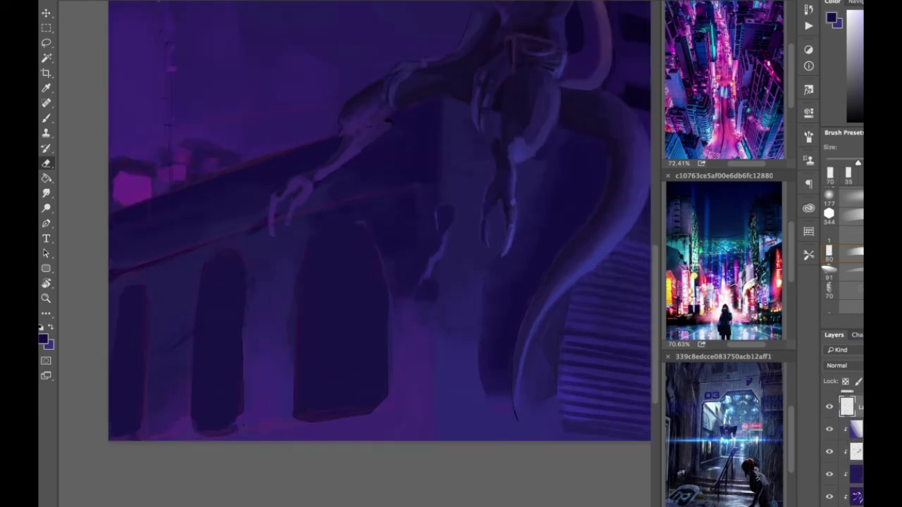
key("ctrl+minus")
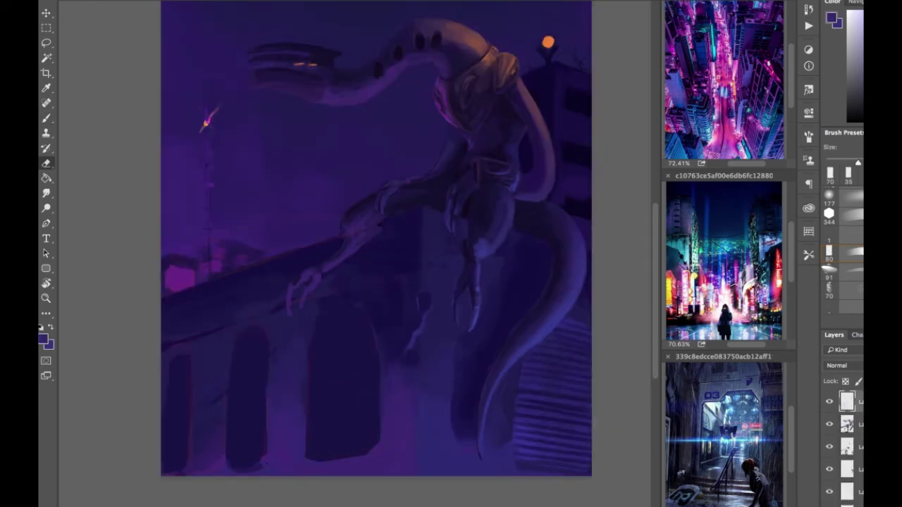
key("b")
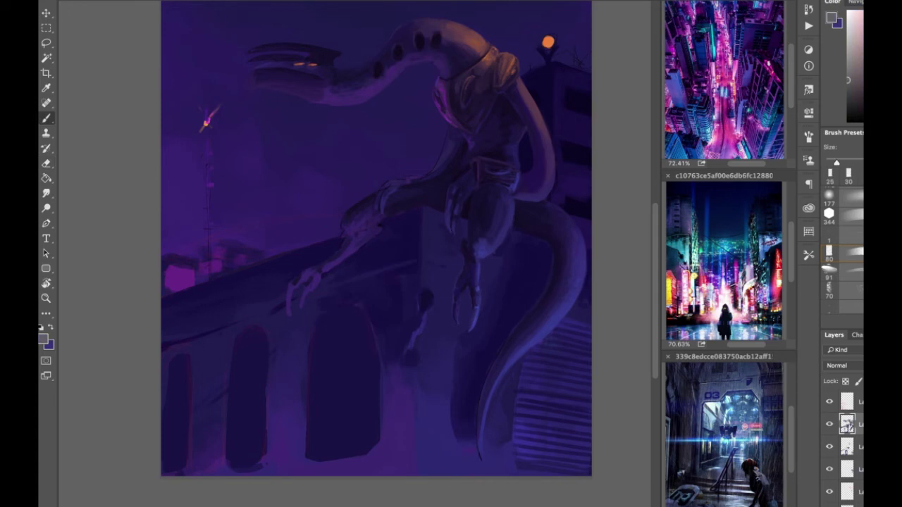
Step: Paint the ledge trim wrapping around the building's corner and darken the wall between the windows and hanging claws
key("bracketright")
key("bracketright")
key("bracketright")
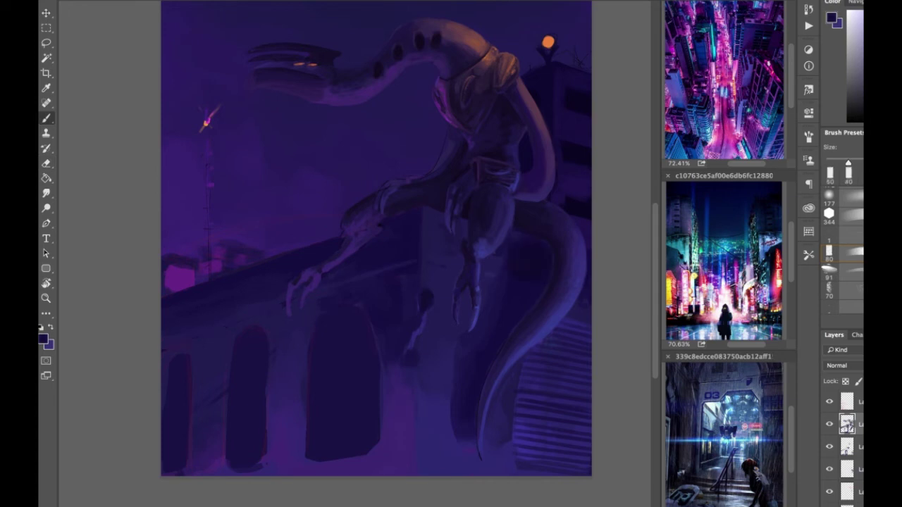
key("bracketleft")
key("bracketleft")
key("bracketleft")
left_click_drag(426, 240, 494, 265)
key("bracketright")
key("bracketright")
key("bracketright")
key("bracketright")
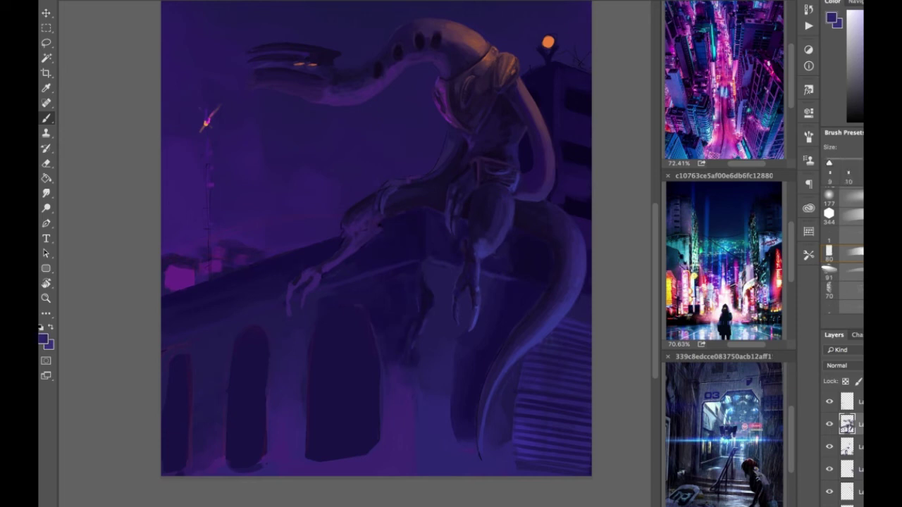
Step: Define the dark frame around the slatted shutter and refine the nearby wall tones with a smaller brush
key("bracketright")
key("bracketleft")
key("bracketleft")
key("bracketleft")
key("bracketleft")
key("bracketleft")
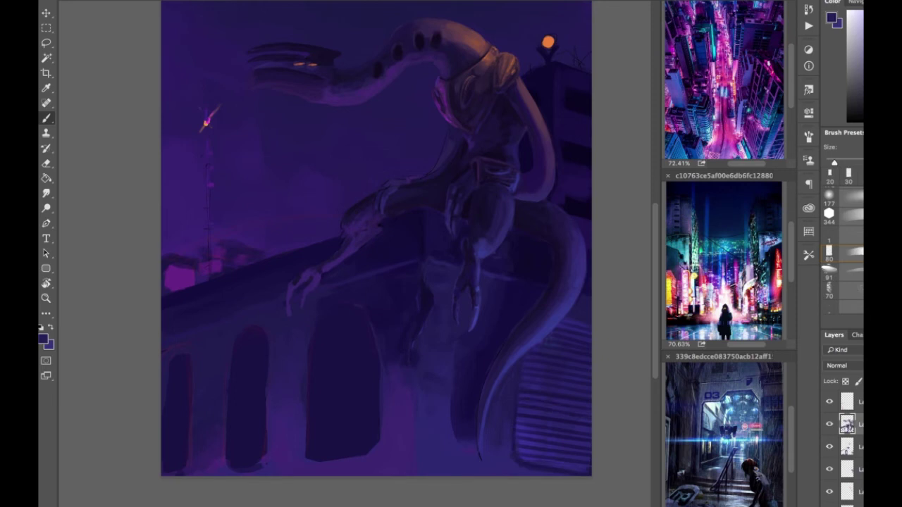
Step: Blend and darken the wall behind the hanging tail tip with sampled purple tones
mouse_move(486, 401)
left_mouse_down()
mouse_move(485, 440)
mouse_move(470, 459)
left_mouse_up()
left_click(471, 423, "alt")
left_click_drag(447, 415, 458, 444)
scroll(384, 239, "left", 2)
key("bracketleft")
key("ctrl+equal")
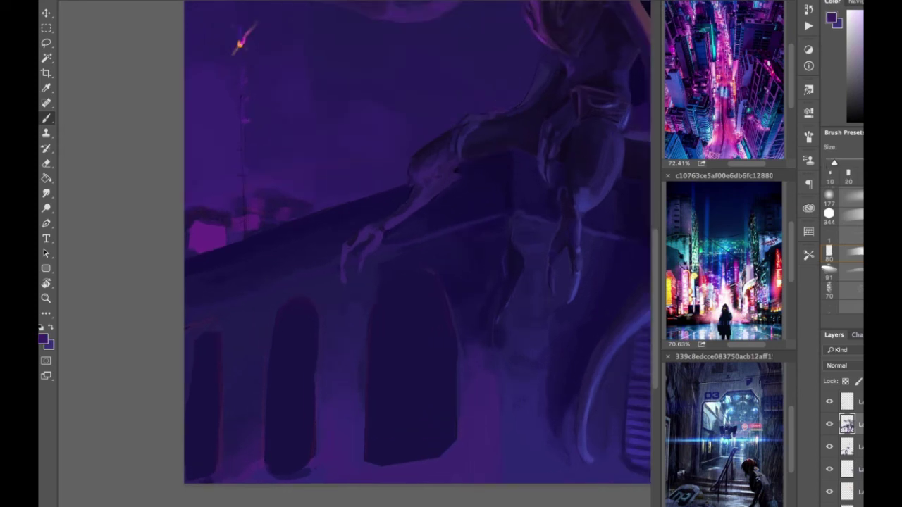
key("bracketright")
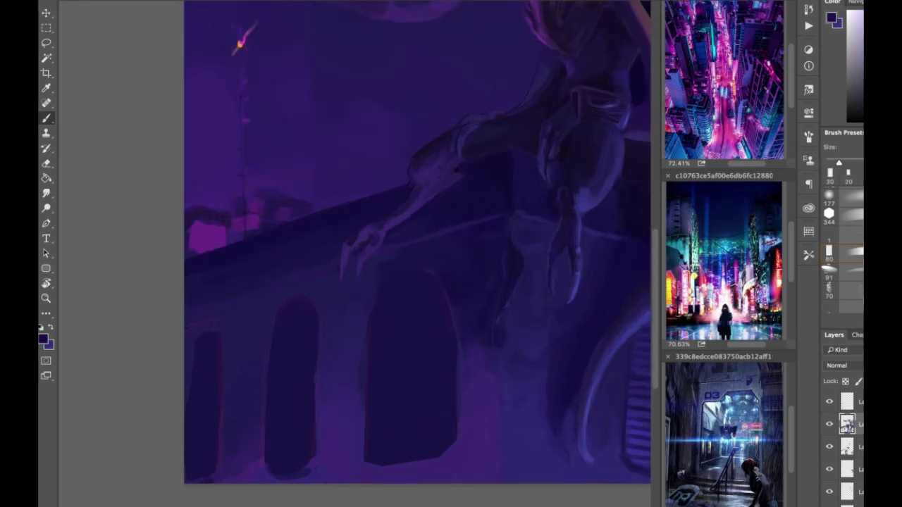
Step: Paint over the red outlines around the arched windows and lighten the base of the building's corner
key("ctrl+minus")
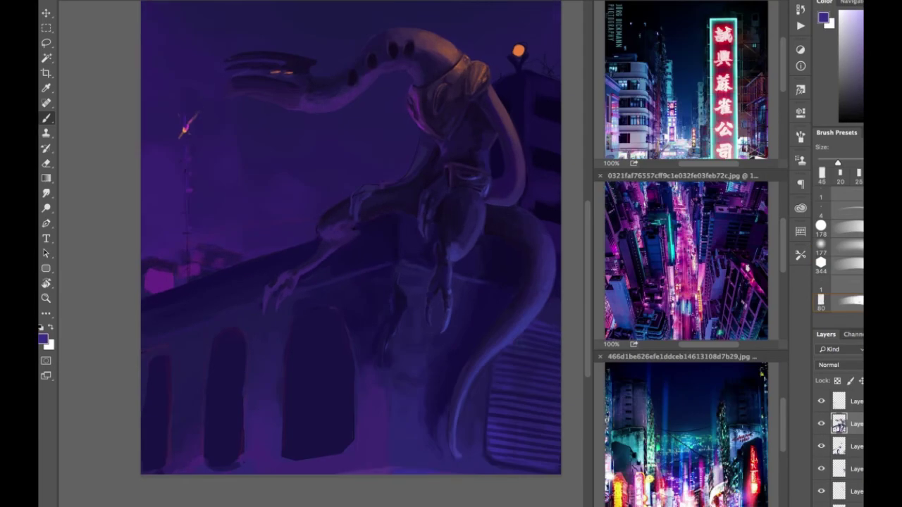
key("bracketleft")
key("bracketleft")
key("bracketleft")
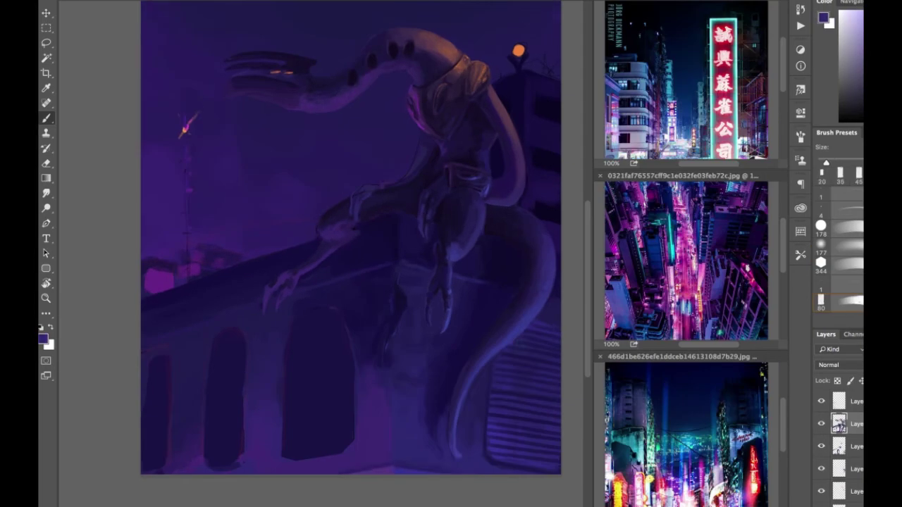
key("bracketleft")
key("bracketleft")
key("bracketleft")
key("bracketleft")
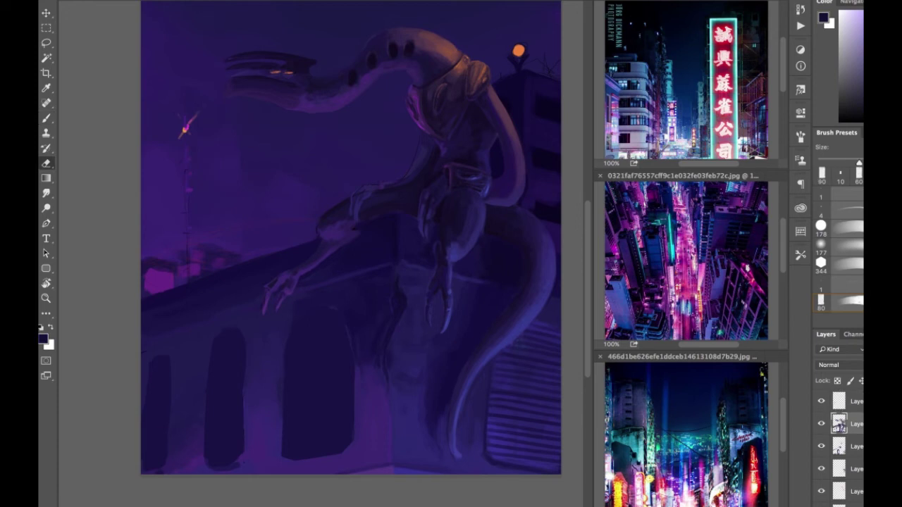
Step: Refine the creature's bent leg and waist contour with small brush strokes and faint pink rim light
key("bracketright")
key("bracketright")
key("bracketright")
key("bracketright")
left_click_drag(460, 227, 444, 239)
key("bracketleft")
key("bracketleft")
key("bracketleft")
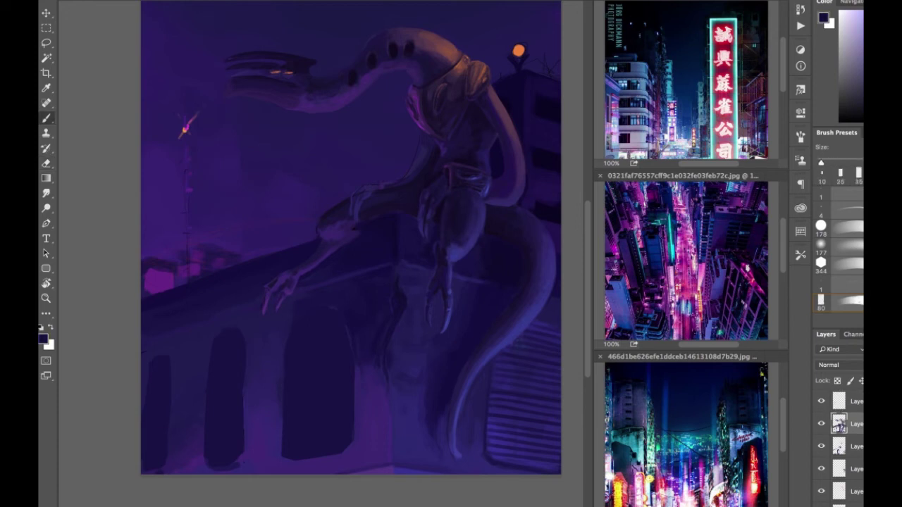
key("bracketright")
key("bracketright")
key("bracketleft")
key("bracketleft")
key("bracketright")
key("bracketright")
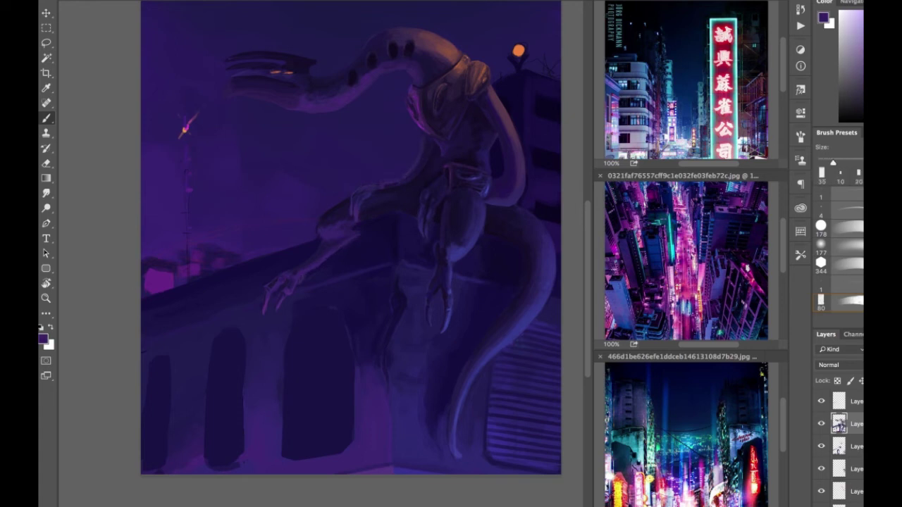
Step: Paint lighter arched rims around the large and middle windows and soften their dark interiors
left_click_drag(286, 349, 306, 315)
key("bracketright")
key("bracketright")
left_click_drag(210, 471, 240, 463)
left_click_drag(215, 343, 242, 334)
left_click_drag(148, 358, 231, 330)
key("bracketright")
key("bracketright")
key("bracketright")
left_click_drag(296, 423, 332, 313)
key("bracketright")
key("bracketright")
Step: Reshape the middle and leftmost windows into wider dark arches using sampled wall and window tones
left_click(164, 466, "alt")
left_click_drag(189, 448, 192, 403)
key("bracketright")
left_click(223, 469, "alt")
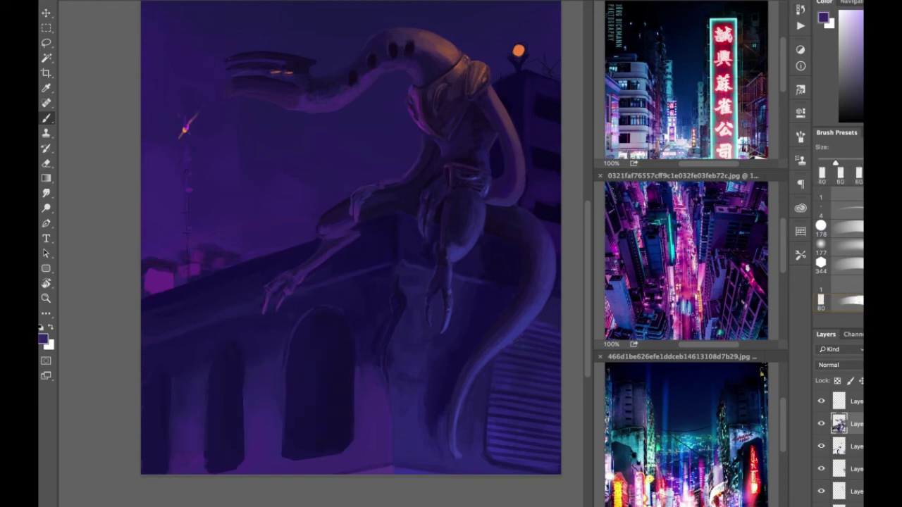
key("ctrl+t")
key("Return")
left_click_drag(202, 456, 203, 373)
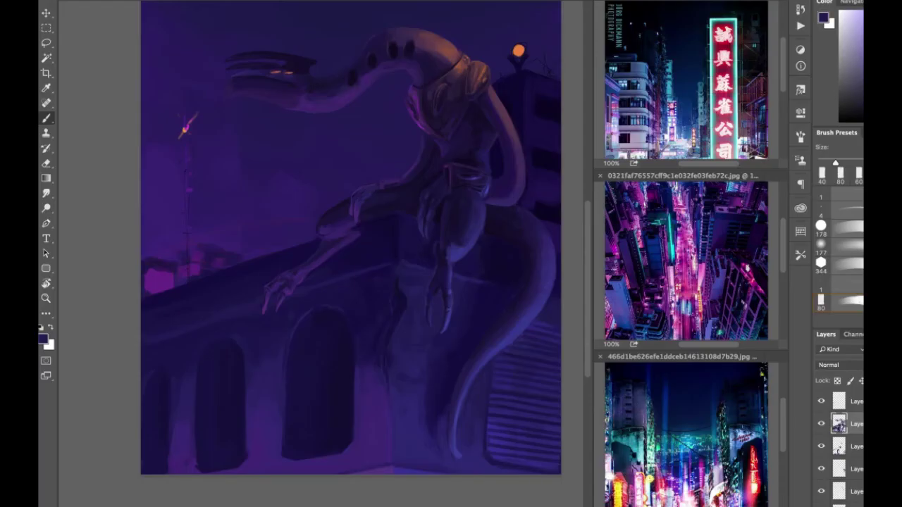
Step: Paint a dark band with pink edges beside the hand resting on the creature's knee
key("bracketleft")
key("bracketleft")
key("ctrl+plus")
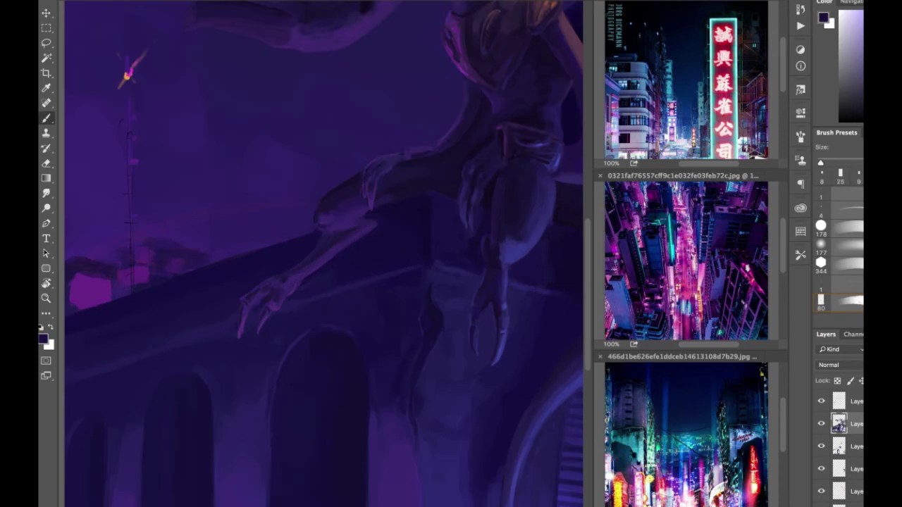
key("ctrl+plus")
left_click_drag(434, 121, 475, 111)
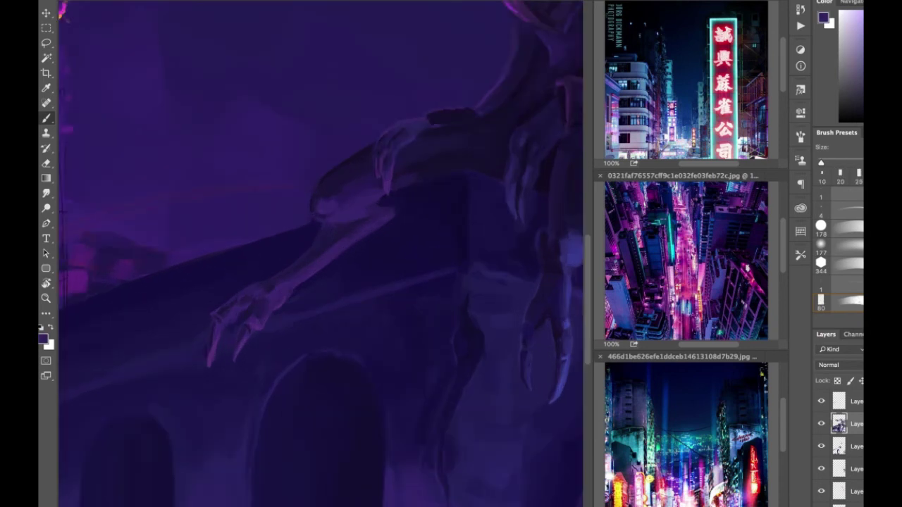
scroll(321, 253, "right", 3)
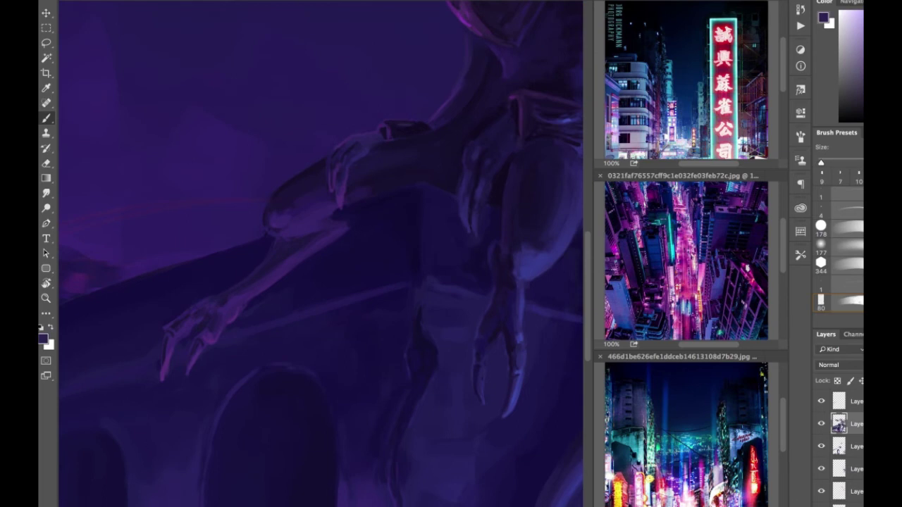
scroll(320, 253, "up", 3)
scroll(321, 254, "right", 3)
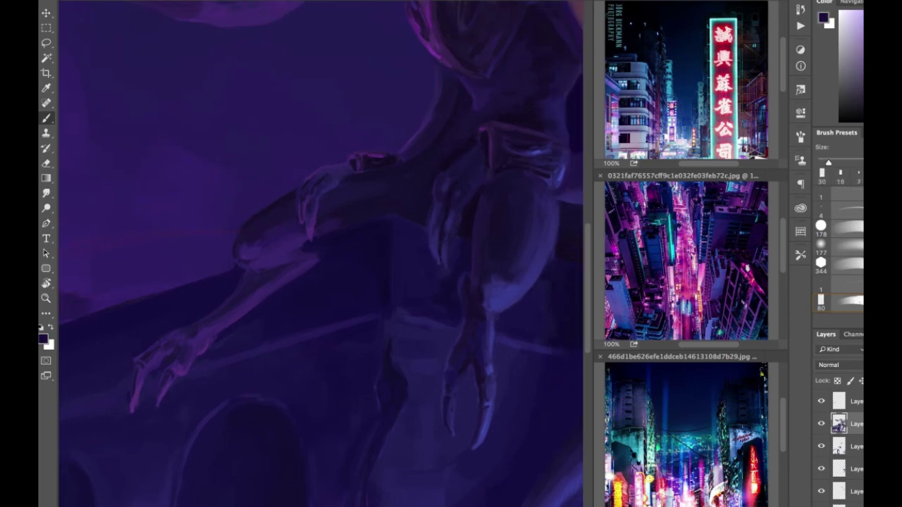
scroll(320, 254, "up", 3)
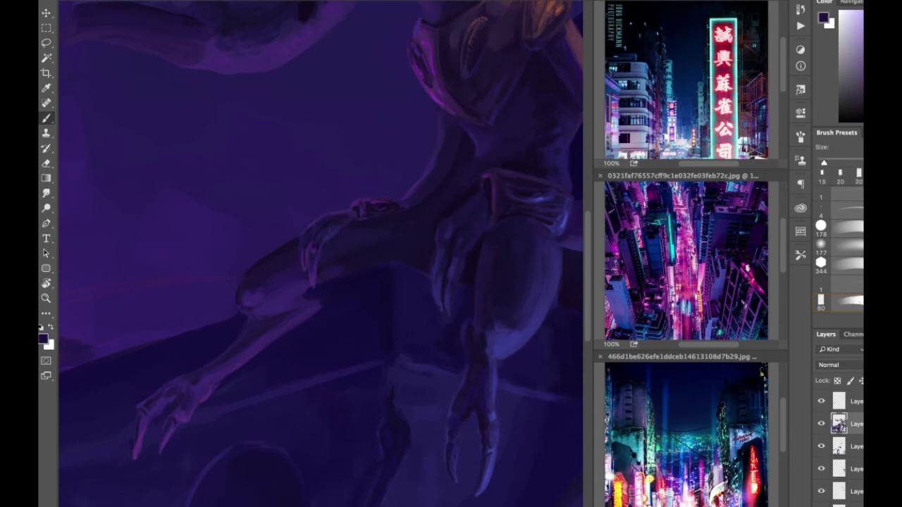
Step: Rework the hand draped over the knee and the clawed foot below it with sampled dark and pink tones
key("e")
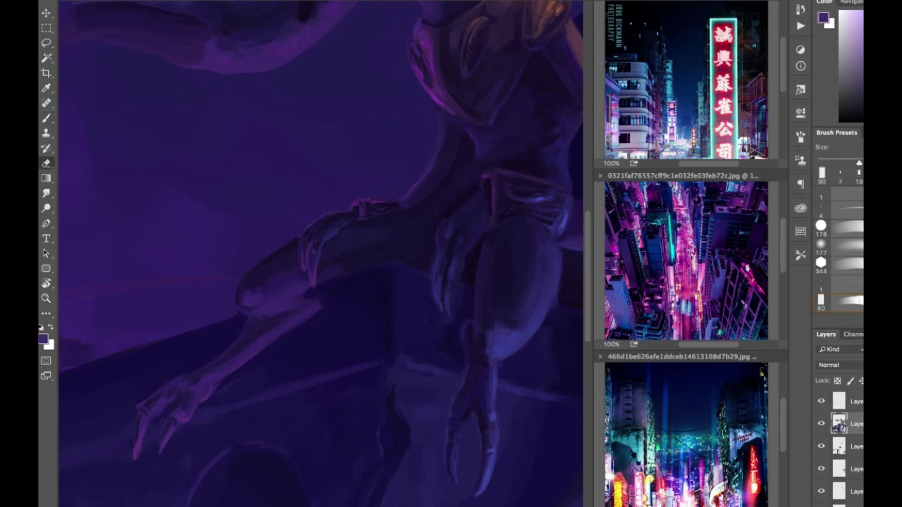
key("b")
left_click(248, 283, "alt")
left_click(173, 399, "alt")
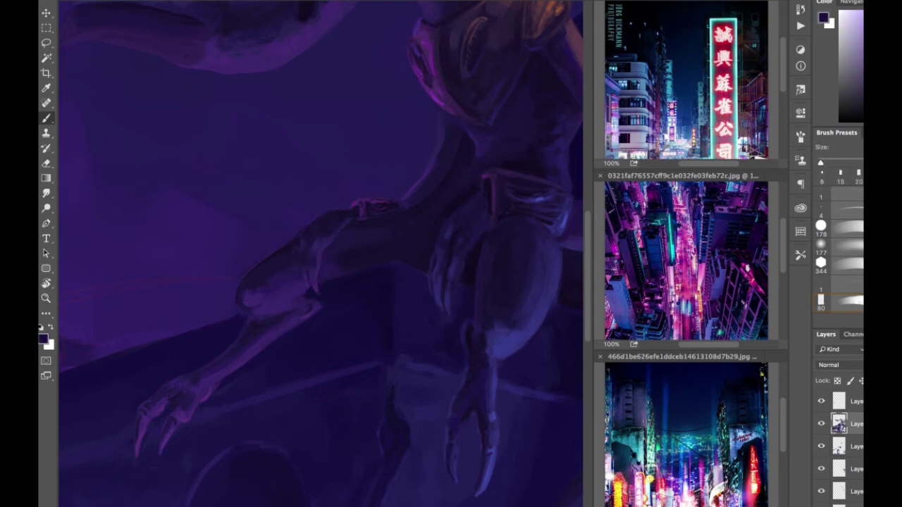
scroll(311, 254, "left", 2)
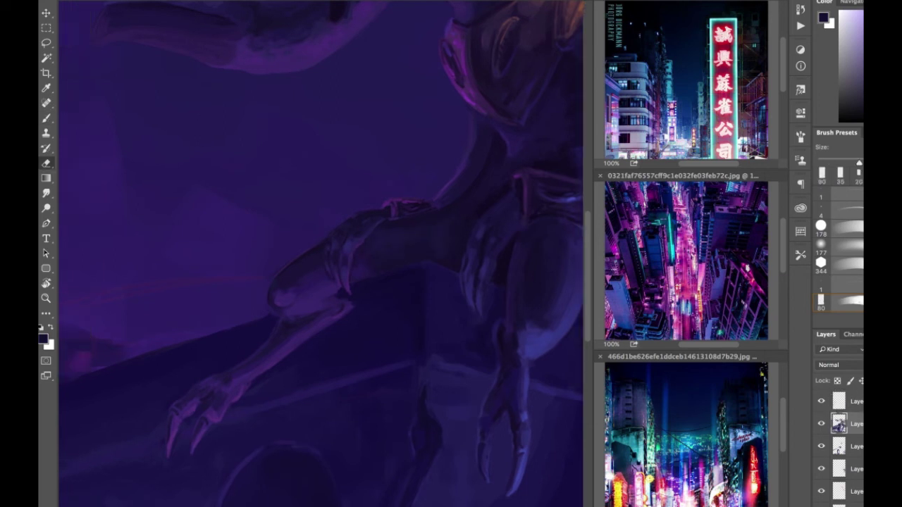
Step: Add thin pink rim light along the upper edge of the creature's thigh and waist
key("ctrl+minus")
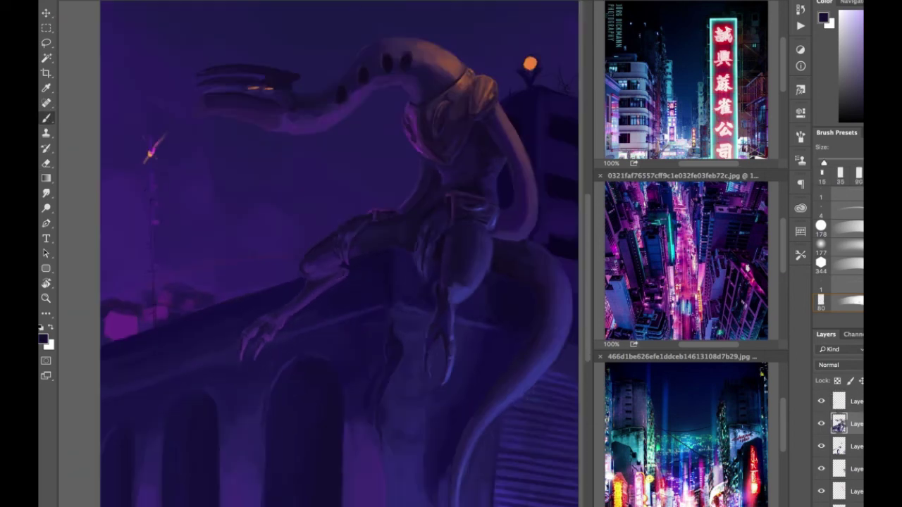
scroll(342, 254, "left", 1)
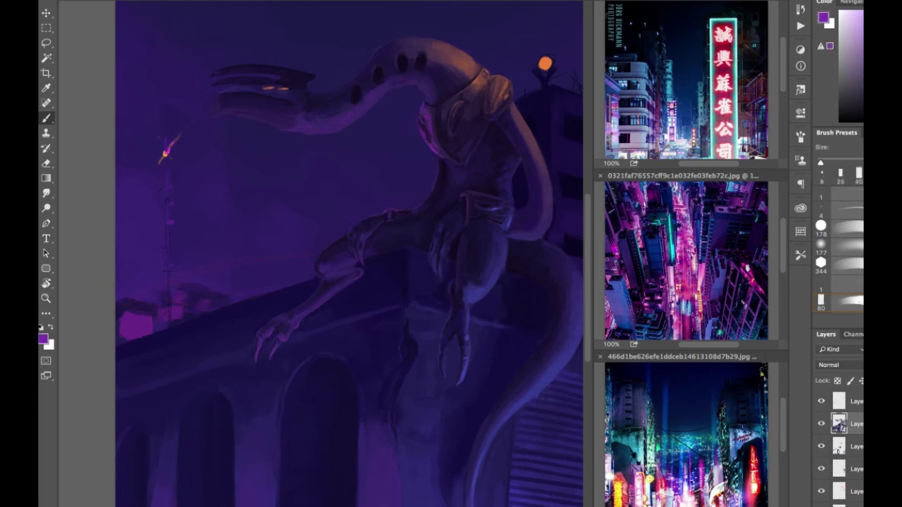
scroll(349, 253, "down", 1)
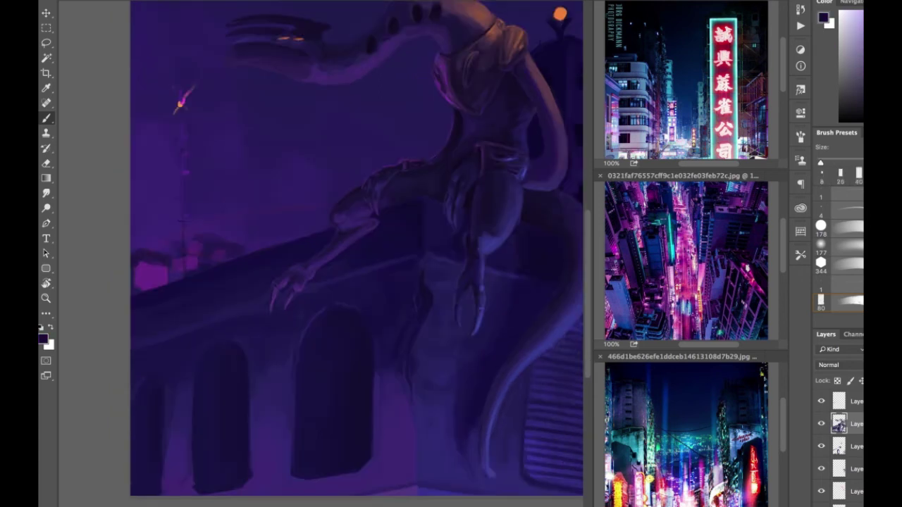
scroll(349, 253, "down", 1)
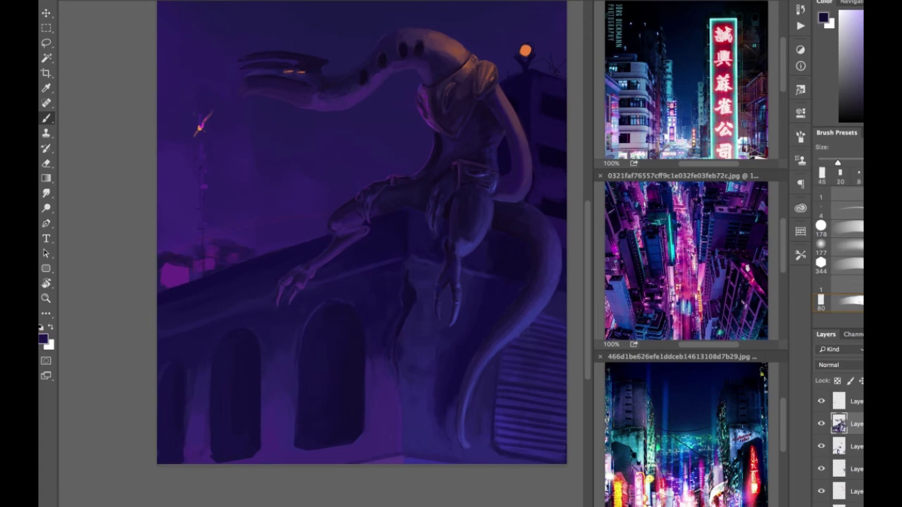
Step: Sharpen the cracked building corner and the ledge edge beneath the creature with a small brush
key("bracketleft")
key("bracketleft")
key("bracketleft")
key("bracketleft")
key("bracketleft")
key("bracketleft")
key("bracketleft")
scroll(324, 232, "up", 1)
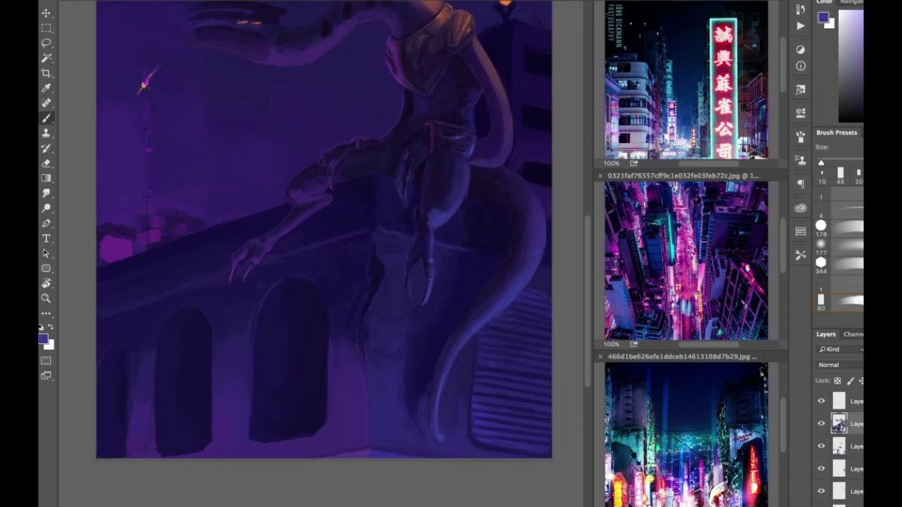
Step: Define the leftmost window's arch and clean up the wall tones around the windows
key("bracketright")
key("bracketright")
key("bracketleft")
key("bracketleft")
key("ctrl+Tab")
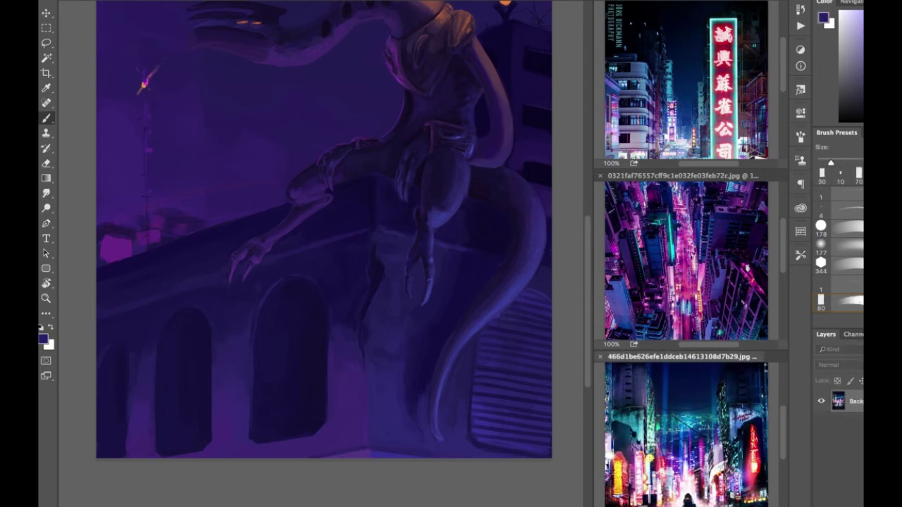
Step: Paint horizontal purple slats across the large arched window from its base to the top of the arch
key("ctrl+Tab")
left_click_drag(255, 429, 324, 429)
left_click_drag(255, 417, 326, 416)
left_click_drag(252, 395, 326, 393)
left_click_drag(256, 384, 326, 382)
left_click_drag(258, 373, 326, 373)
left_click_drag(258, 348, 325, 348)
left_click_drag(257, 325, 325, 324)
left_click_drag(268, 298, 310, 297)
left_click_drag(276, 290, 311, 289)
left_click_drag(257, 339, 287, 341)
left_click_drag(257, 319, 325, 318)
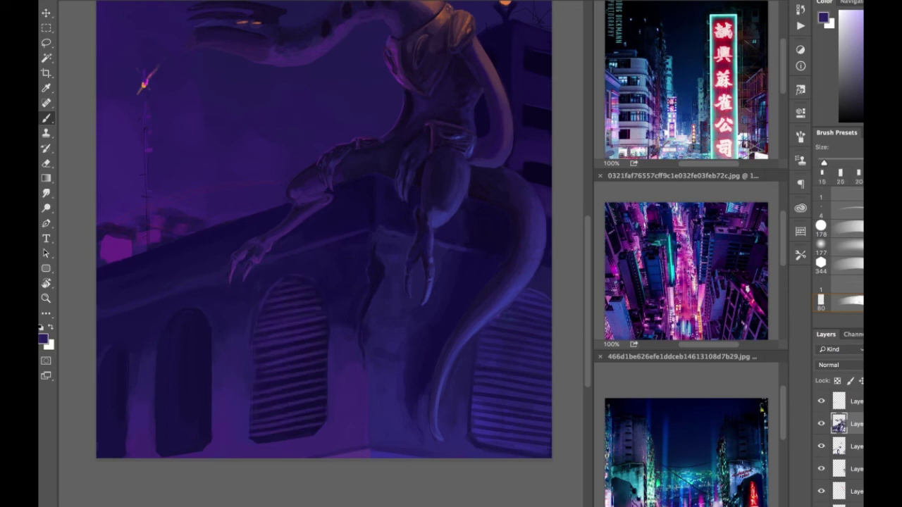
Step: Paint purple slats over the middle arched window on a new layer, trim them and transform them to fit
key("ctrl+shift+alt+n")
left_click_drag(152, 312, 210, 312)
left_click_drag(136, 318, 213, 317)
left_click_drag(132, 330, 214, 330)
mouse_move(129, 336)
left_mouse_down()
mouse_move(217, 336)
mouse_move(212, 348)
left_mouse_up()
left_click_drag(132, 356, 215, 356)
key("e")
left_click_drag(153, 376, 213, 376)
mouse_move(153, 393)
left_mouse_down()
mouse_move(211, 392)
mouse_move(211, 400)
left_mouse_up()
left_click_drag(154, 414, 211, 414)
mouse_move(155, 425)
left_mouse_down()
mouse_move(250, 437)
mouse_move(263, 423)
left_mouse_up()
key("ctrl+t")
key("Return")
key("b")
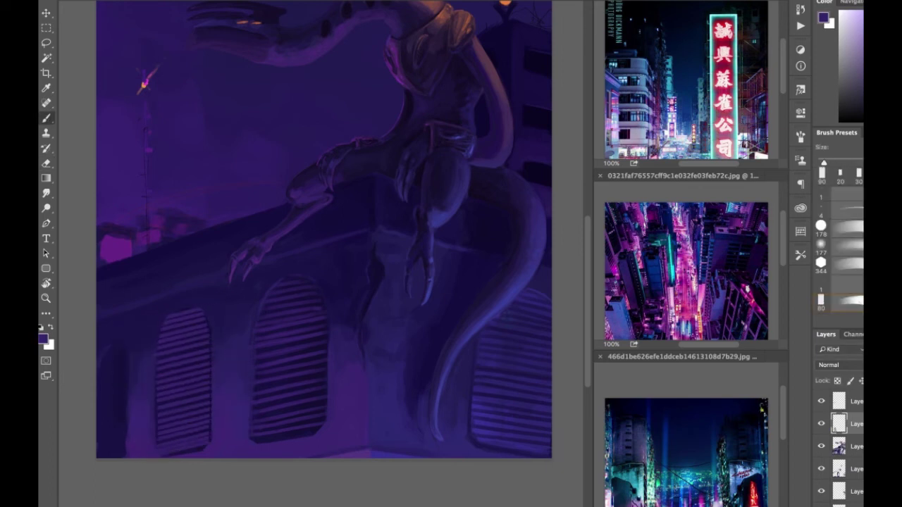
Step: Cover the slats in the large arched window with flat dark purple on the building layer
key("ctrl+plus")
key("ctrl+plus")
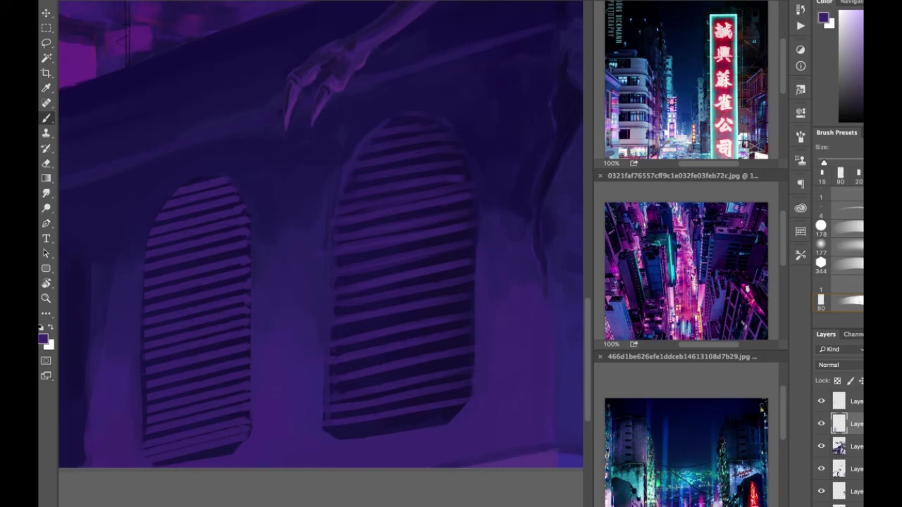
key("e")
key("b")
key("e")
key("alt+bracketleft")
mouse_move(458, 183)
left_mouse_down()
mouse_move(423, 356)
mouse_move(352, 247)
mouse_move(367, 420)
left_mouse_up()
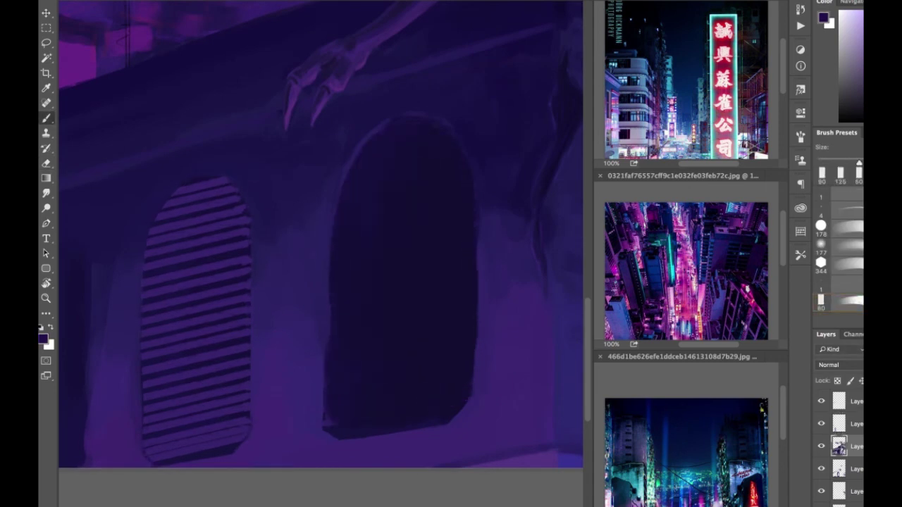
Step: Duplicate the slat layer, transform the copy to fill the large arched window and return to the building layer
key("ctrl+j")
key("ctrl+t")
key("Return")
key("b")
key("alt+bracketleft")
key("alt+bracketleft")
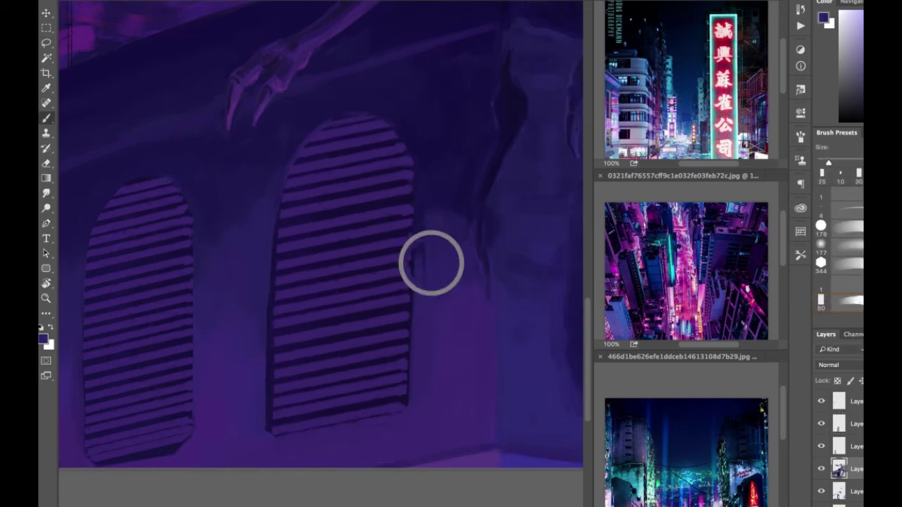
Step: Shade the slats of both windows with darker tops and brighter purple lower edges, keeping transparent pixels locked
key("ctrl+minus")
key("alt+bracketright")
key("ctrl+minus")
key("ctrl+plus")
key("bracketleft")
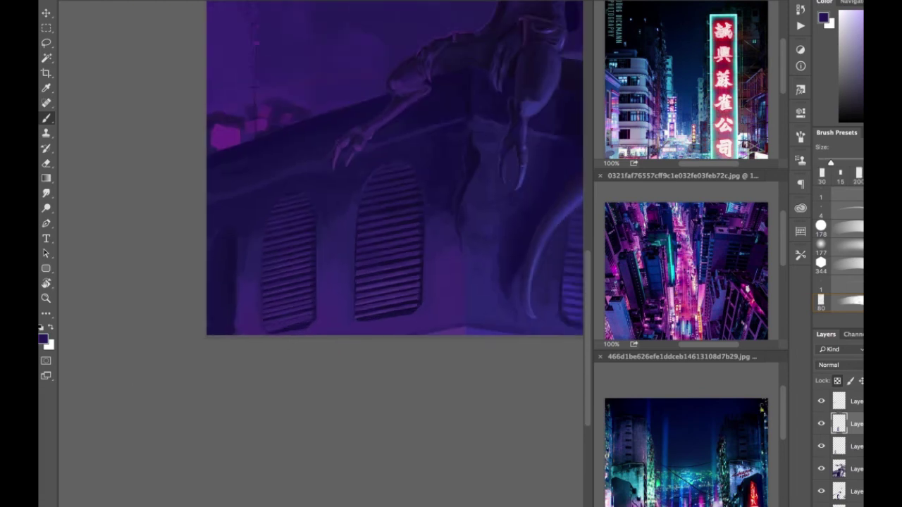
key("bracketleft")
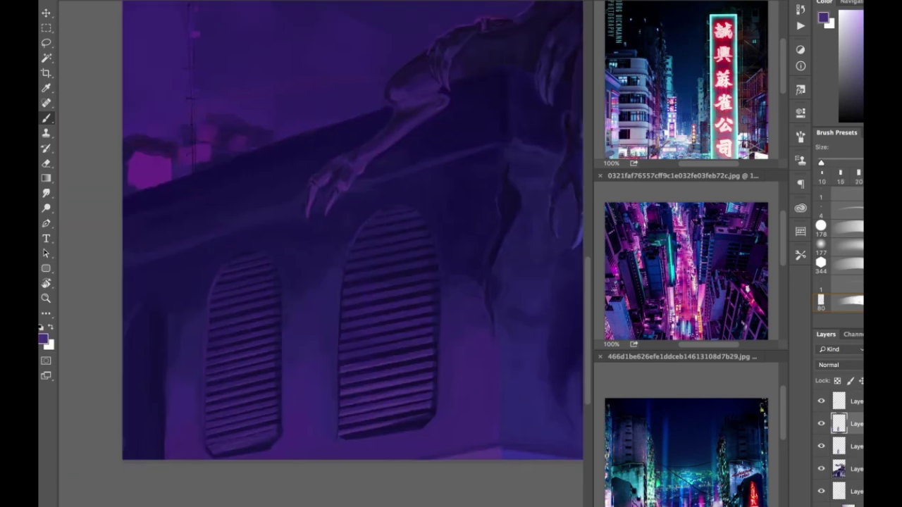
Step: Transform a copy of the slats to fit the leftmost arched window and select the building layer
key("ctrl+t")
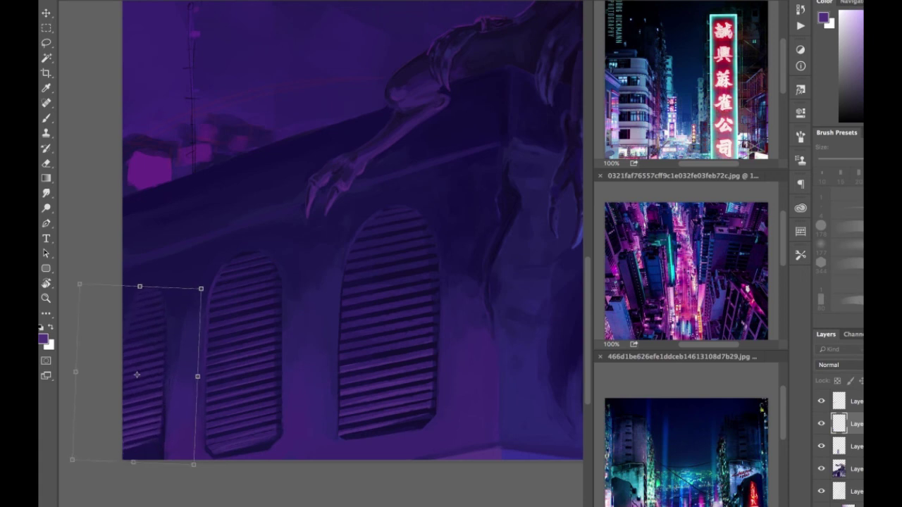
key("Return")
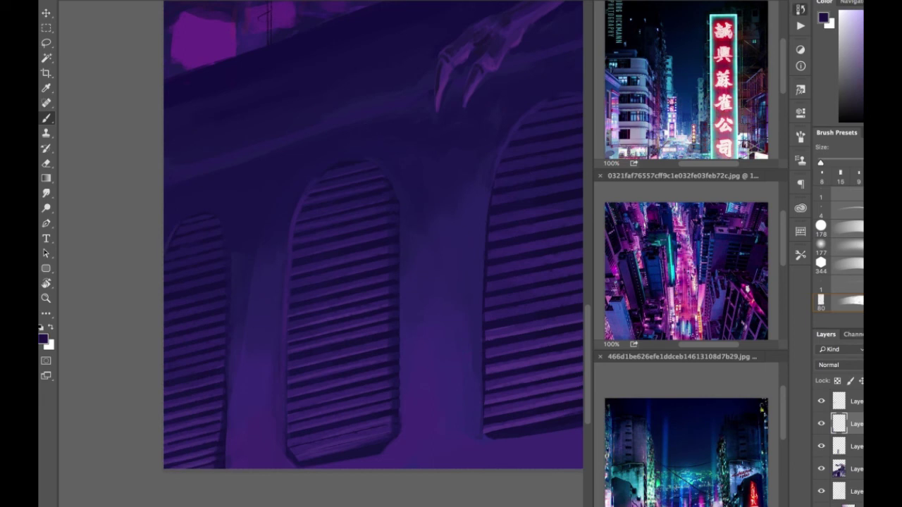
left_click(839, 469)
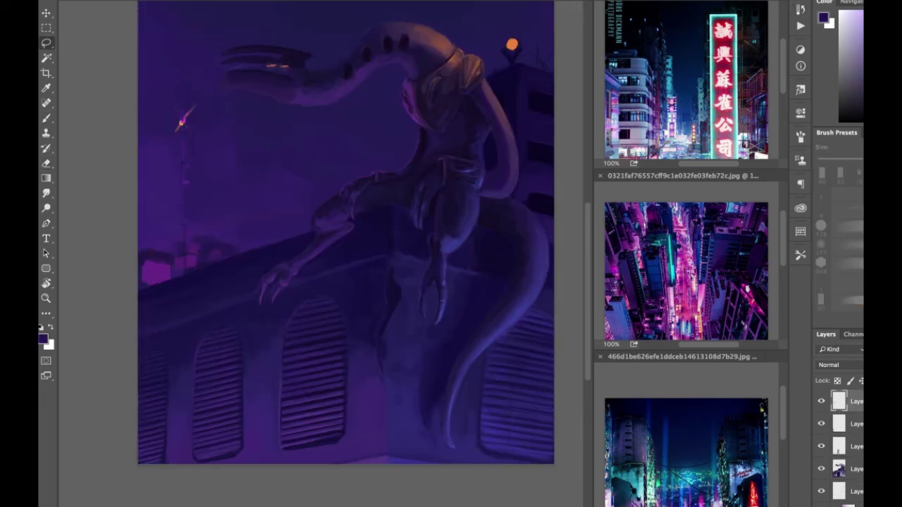
Step: Square off the distant glowing pink building and add dark horizontal stripes across it
key("b")
left_click(839, 469)
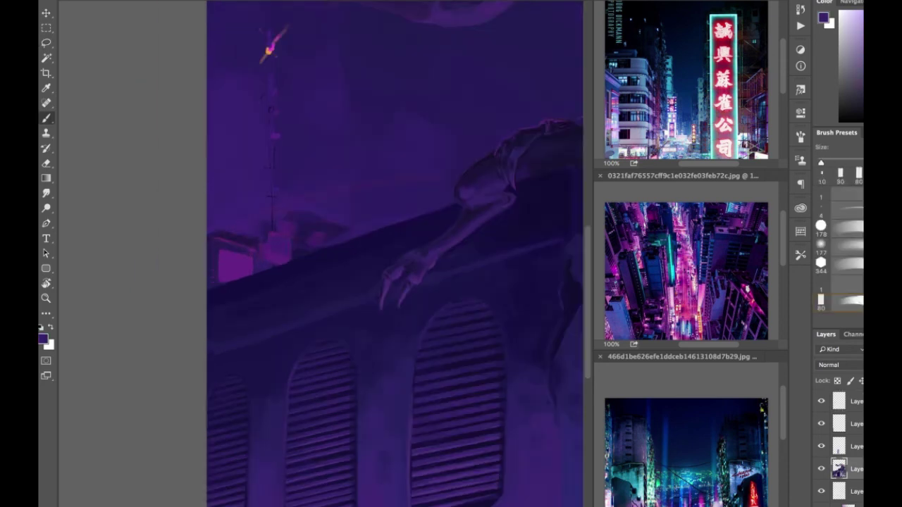
key("bracketleft")
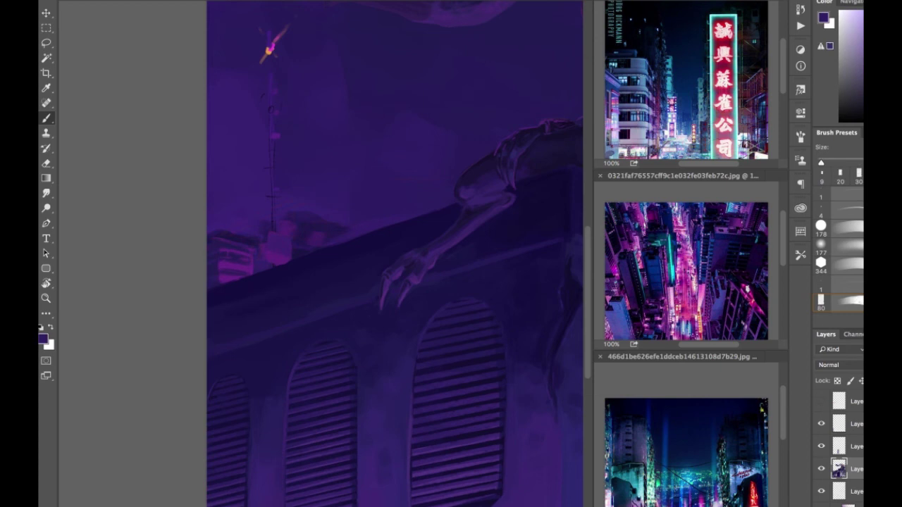
Step: Define the dark block of the distant building near the mast and dot tiny orange lights along the city rooftops
left_click(246, 228)
left_click(236, 232)
left_click(315, 229)
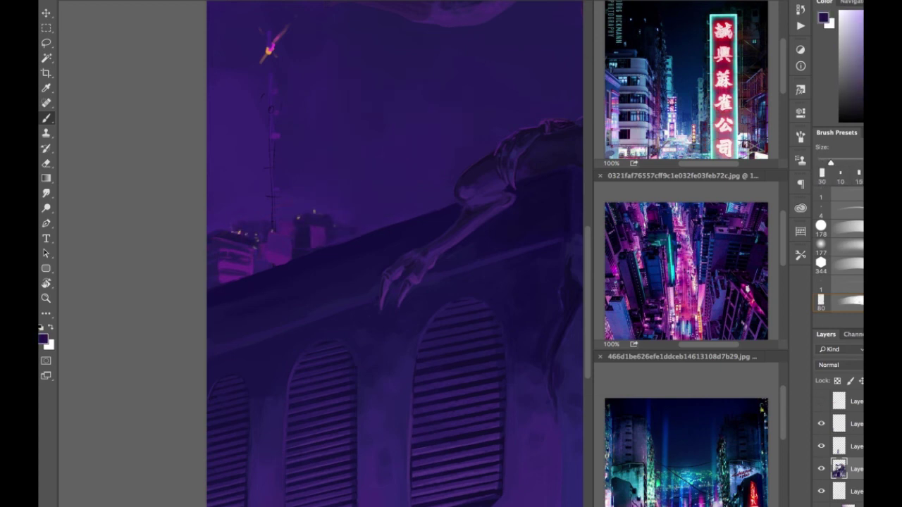
Step: Repaint the distant antenna mast as a straight dark pole with thin purple edges, undoing a stray stroke
scroll(394, 254, "down", 3)
scroll(394, 254, "up", 5)
left_click_drag(285, 65, 285, 172)
key("ctrl+z")
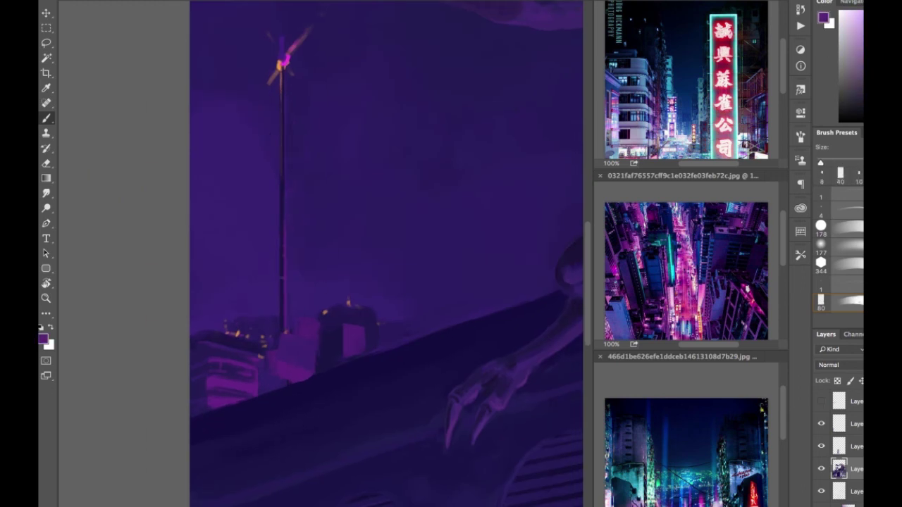
scroll(388, 254, "down", 2)
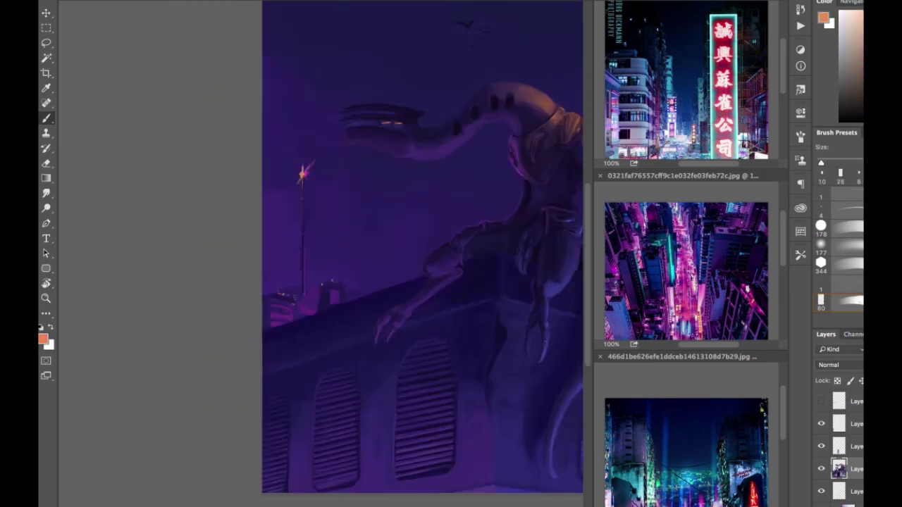
Step: Add small orange light accents to the distant mast and city with a smaller brush
scroll(380, 246, "right", 3)
scroll(380, 246, "down", 1)
key("[")
key("[")
key("[")
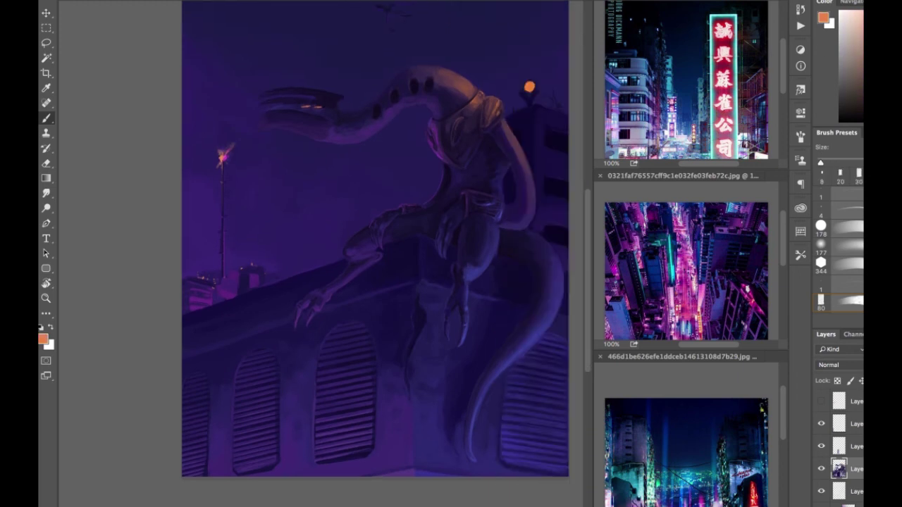
scroll(367, 240, "right", 2)
scroll(388, 239, "left", 2)
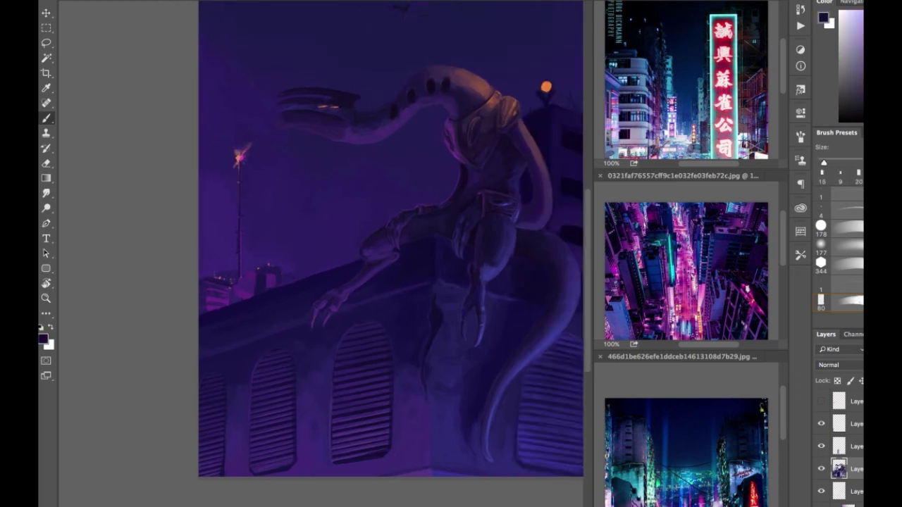
Step: Define the distant buildings around the base of the mast with dark strokes and purple sampled from the creature
key("]")
key("]")
key("]")
key("[")
left_click_drag(233, 281, 233, 302)
key("[")
key("[")
key("[")
left_click(456, 151, "alt")
key("]")
key("]")
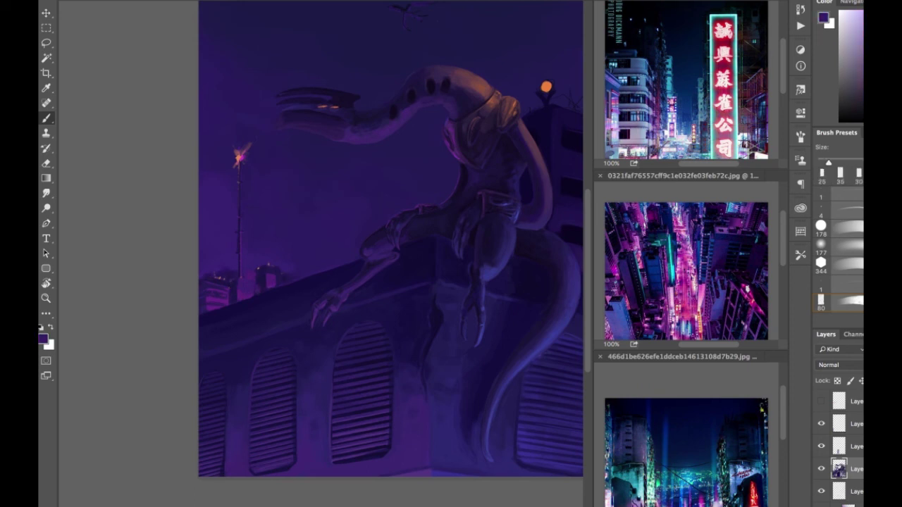
Step: Rework the roofline of the dark building behind the creature with dark blue-purple strokes
scroll(387, 253, "up", 3)
scroll(388, 254, "right", 1)
key("]")
key("]")
key("]")
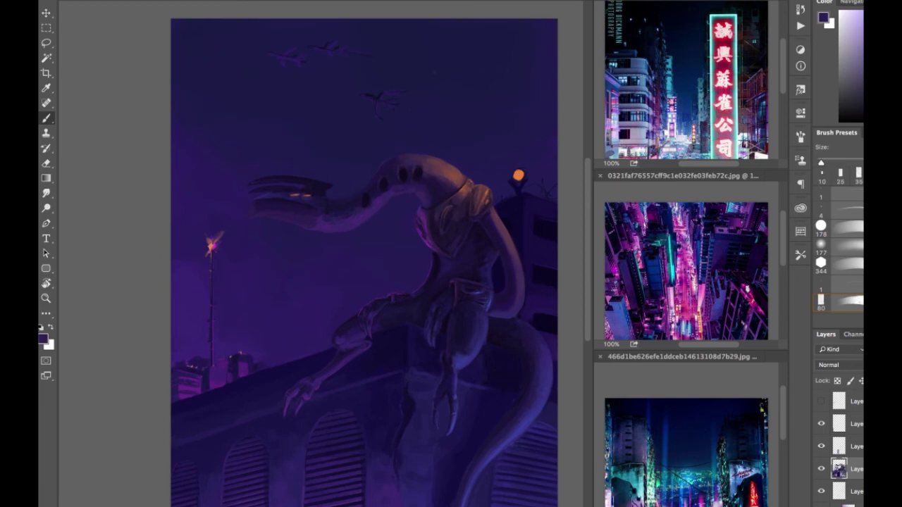
scroll(363, 253, "down", 2)
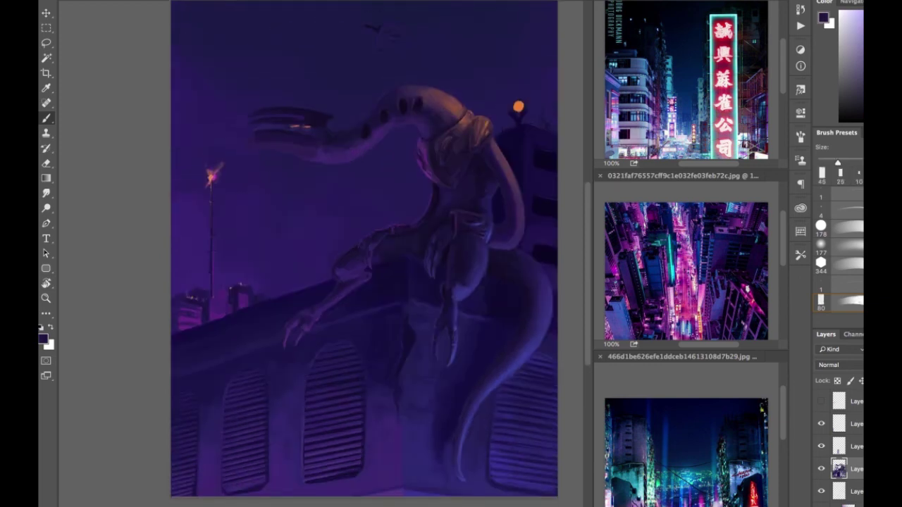
key("[")
scroll(366, 212, "up", 2)
left_click(465, 123, "alt")
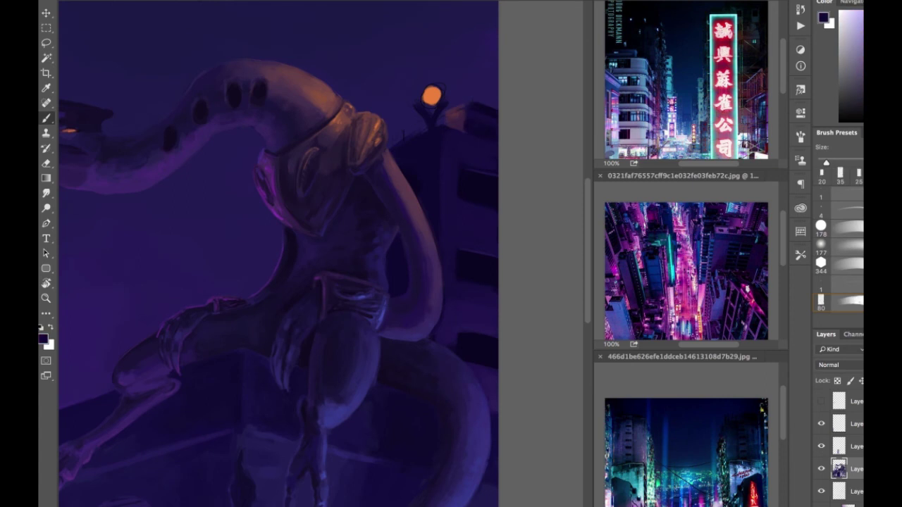
Step: Paint sky colour over the rooftop clutter behind the creature and refine the glowing orange lamp and its dark holder
scroll(433, 115, "up", 1)
key("[")
left_click(403, 58, "alt")
left_click_drag(398, 67, 412, 57)
left_click_drag(358, 121, 393, 103)
Step: Clean up the wall and dark window openings of the building behind the creature using sampled purples
left_click(378, 111, "alt")
key("[")
key("[")
key("[")
left_click_drag(423, 212, 515, 256)
left_click(413, 335, "alt")
scroll(413, 334, "down", 1)
key("[")
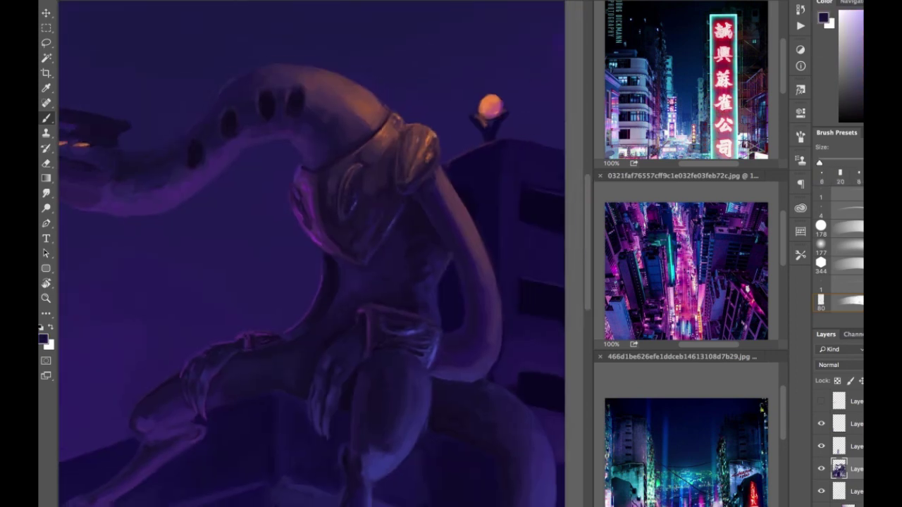
Step: Paint small windows and crisper edges on the distant buildings beneath the mast with sampled dark purple
left_click(435, 355, "alt")
scroll(434, 354, "down", 1)
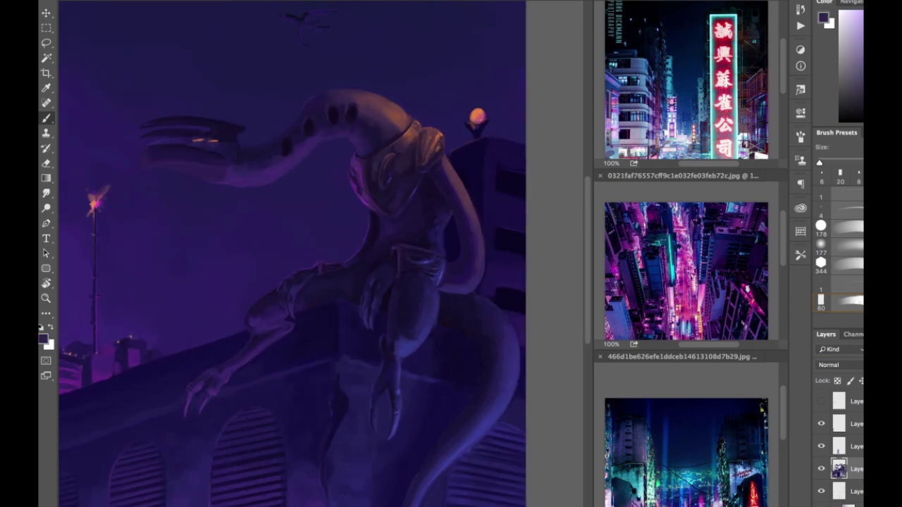
scroll(282, 253, "left", 3)
scroll(281, 253, "down", 1)
left_click(182, 347, "alt")
scroll(335, 254, "down", 3)
scroll(334, 254, "up", 4)
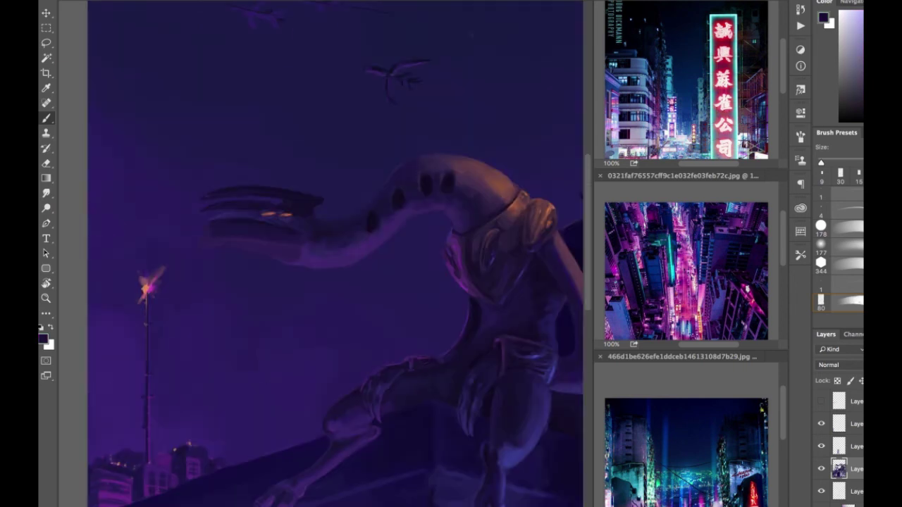
Step: Repaint the lowest flying shape as a swept-wing purple ship with thin pink trails, rotating the canvas for the strokes
scroll(423, 70, "up", 2)
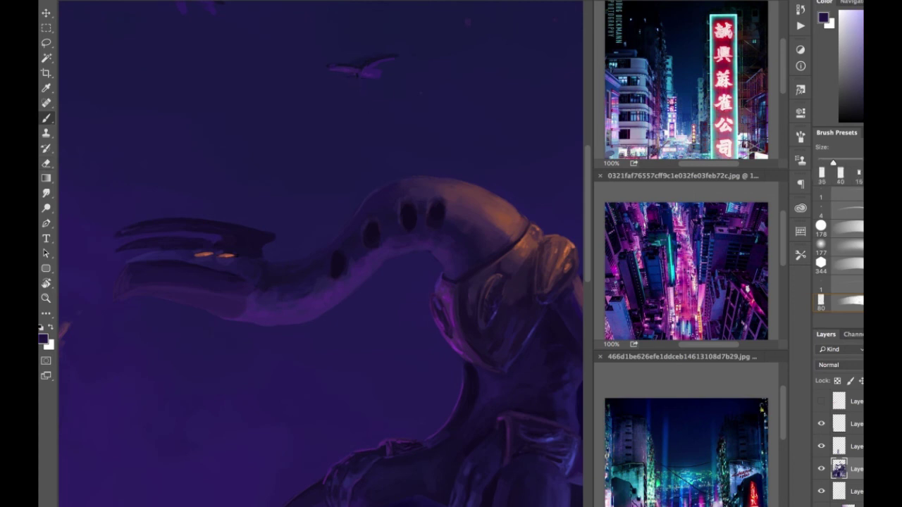
key("bracketleft")
scroll(310, 254, "up", 3)
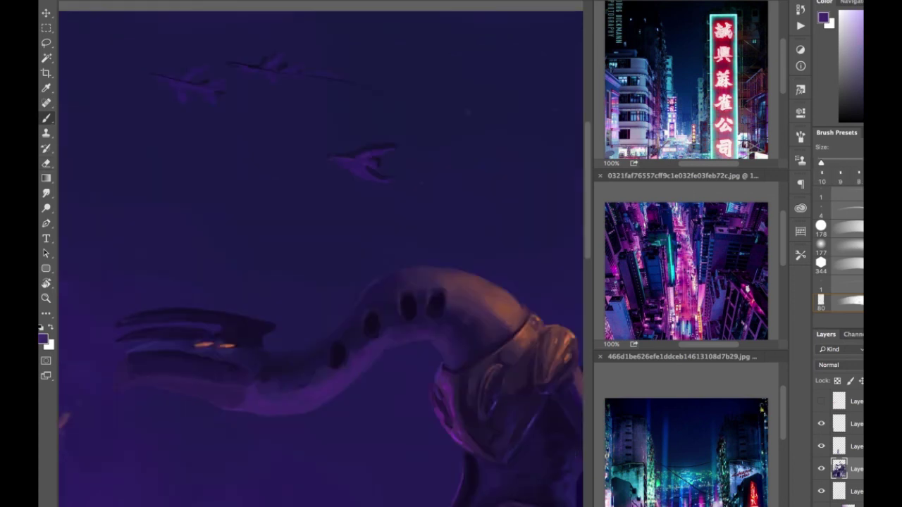
key("r")
left_click_drag(318, 252, 366, 212)
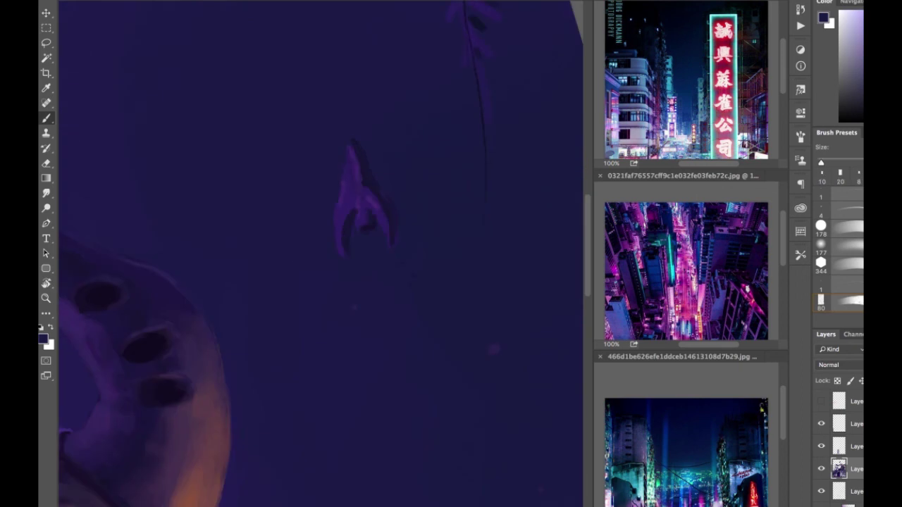
key("r")
left_click_drag(317, 252, 367, 211)
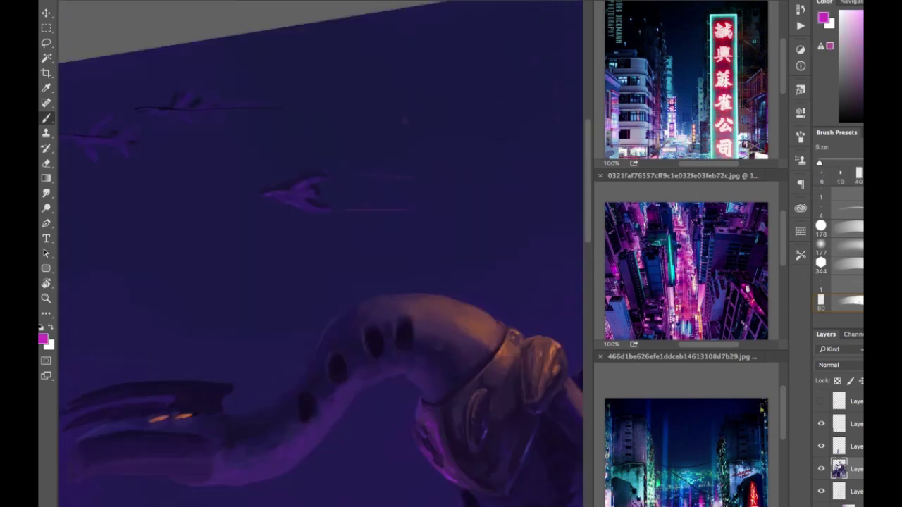
Step: Replace the other flying shapes with transformed copies of the swept-wing ship
key("ctrl+t")
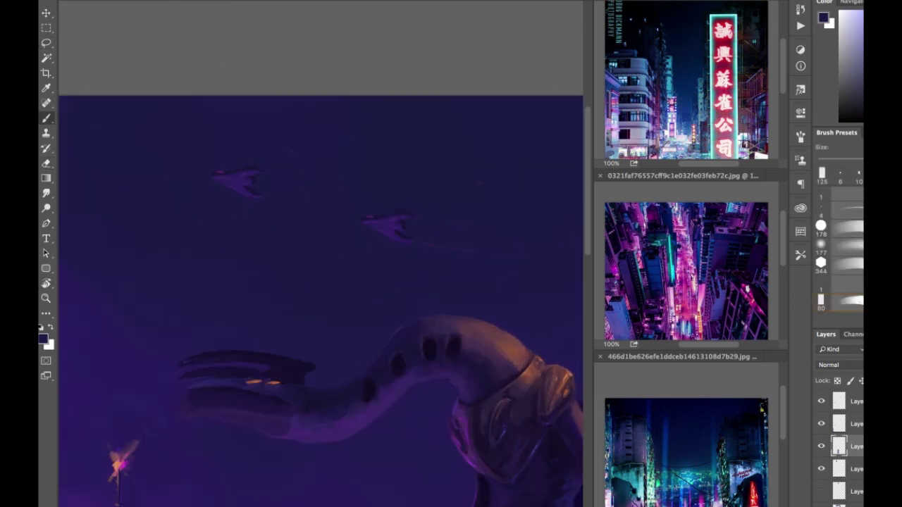
key("ctrl+t")
key("Return")
Step: Paint a thin purple arc behind the distant buildings and dot it with bright pink lights
key("ctrl+0")
key("bracketleft")
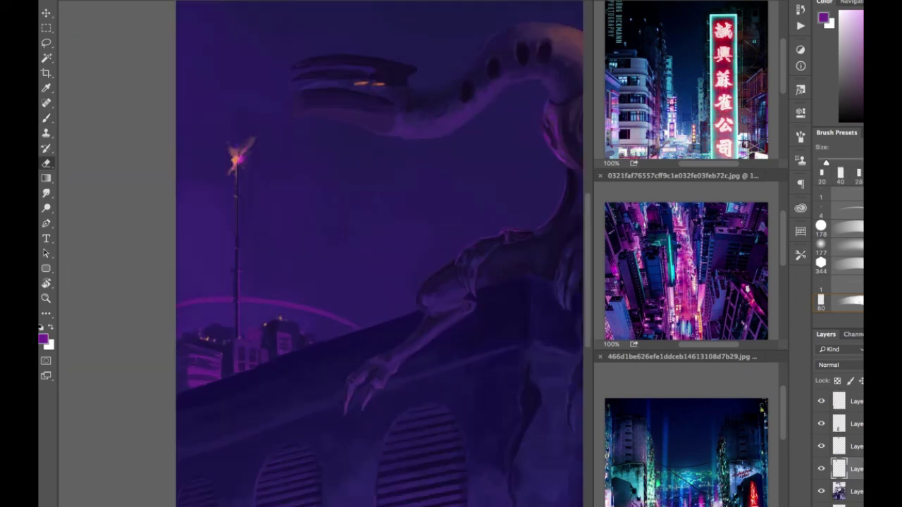
key("b")
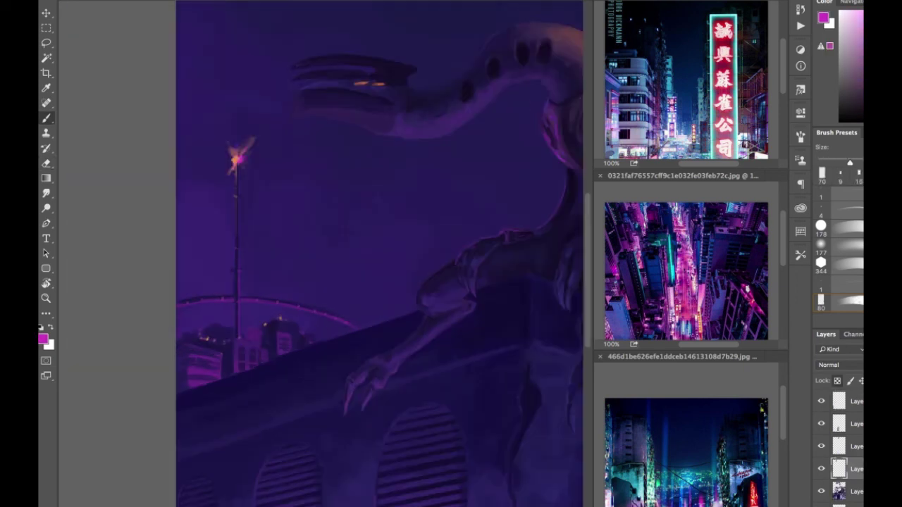
Step: Scatter small pink, purple and blue stars across the night sky on the stars layer
key("ctrl+0")
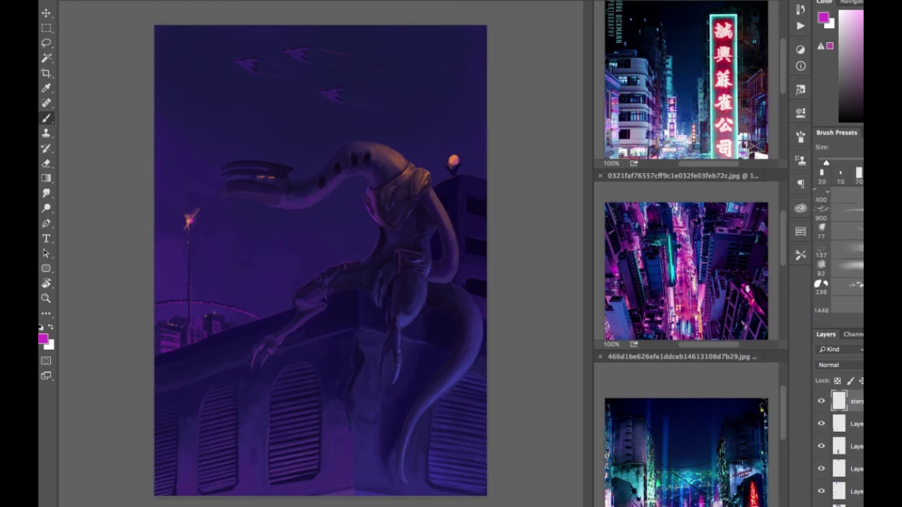
left_click(408, 65)
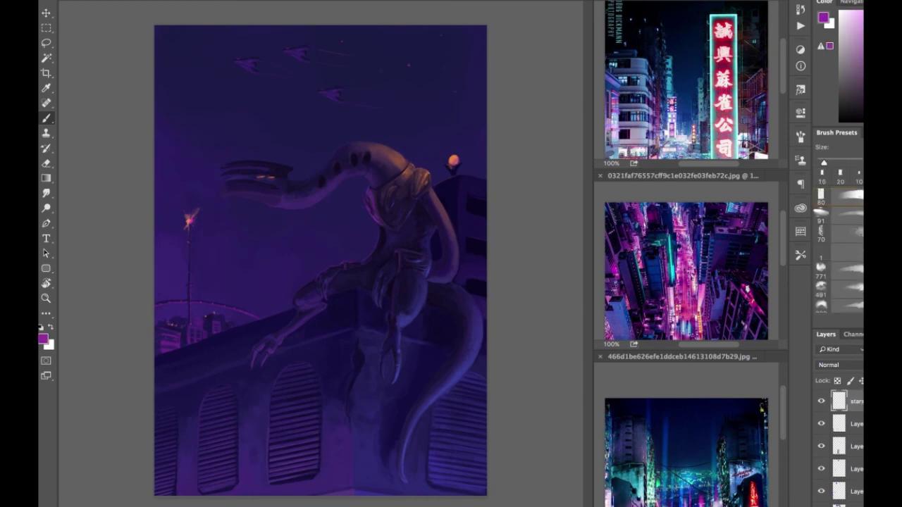
scroll(320, 261, "up", 2)
scroll(320, 261, "up", 3)
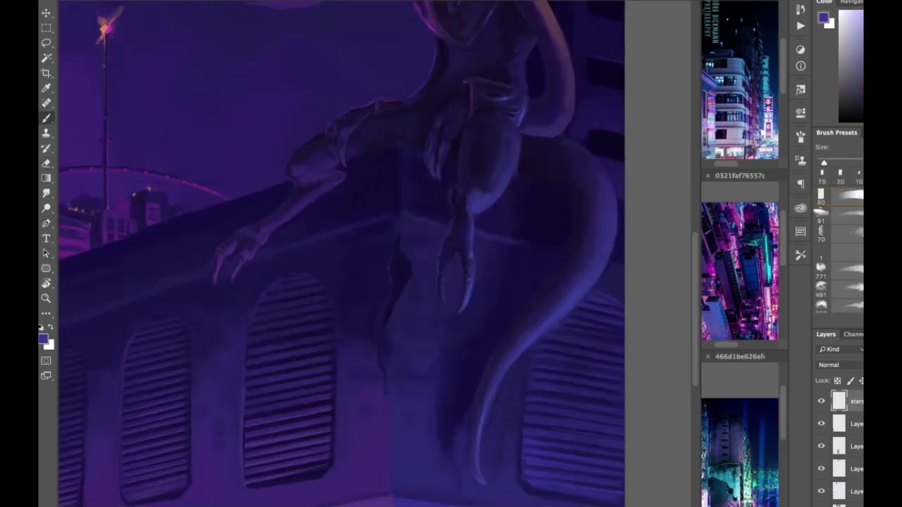
scroll(320, 261, "down", 4)
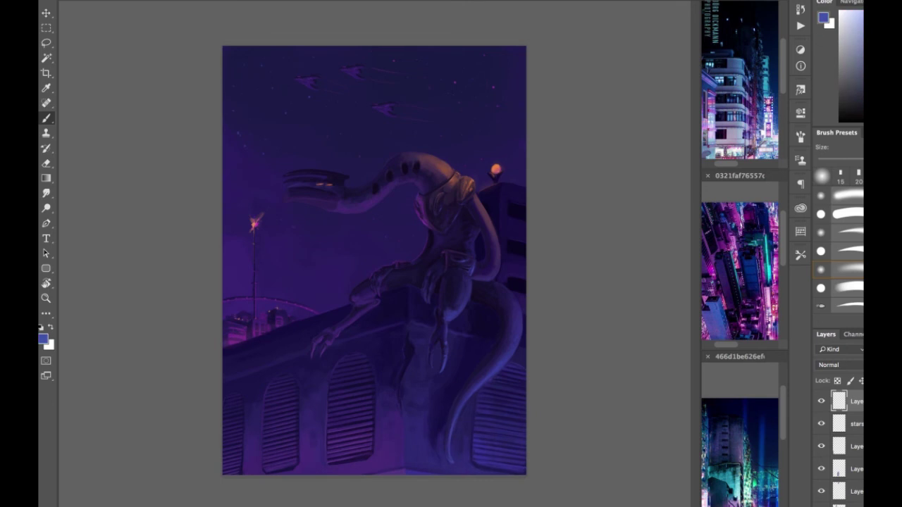
Step: On a new layer above the stars, refine the creature and its surroundings with a soft round brush in dark purple
key("bracketleft")
key("bracketleft")
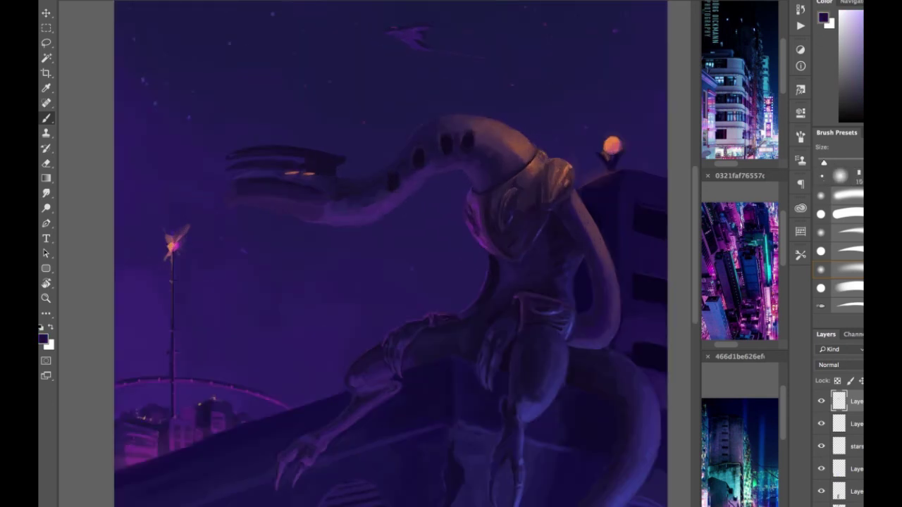
key("ctrl+minus")
key("bracketright")
scroll(374, 254, "down", 2)
key("bracketright")
key("bracketright")
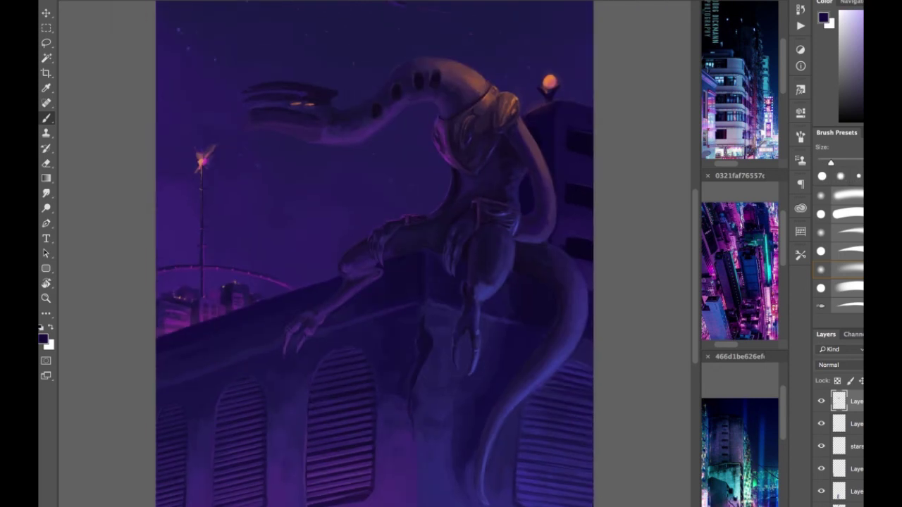
Step: Soften the wall shading around the creature's hanging claw with blue-purple strokes
key("bracketleft")
key("bracketright")
left_click_drag(447, 327, 459, 377)
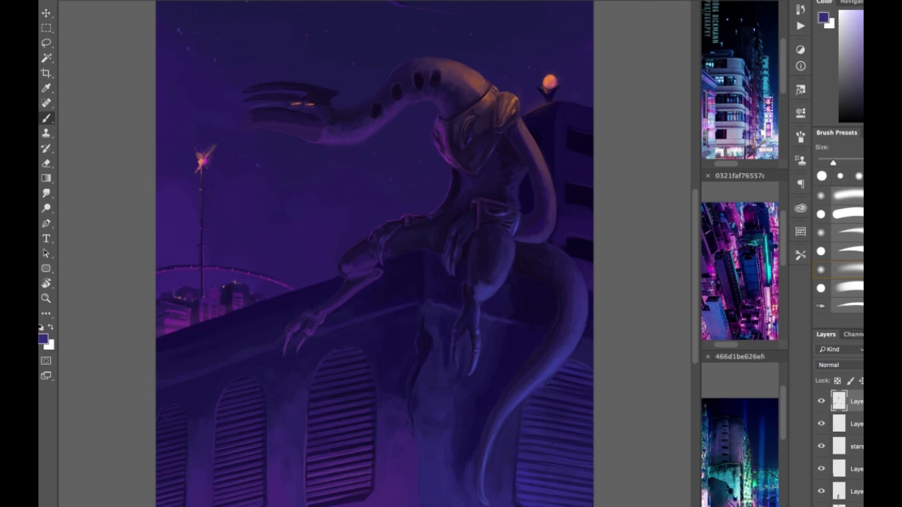
Step: Switch to the main painting layer and sharpen the wall's corner crack and the arched window outlines with a textured brush
scroll(329, 377, "down", 5)
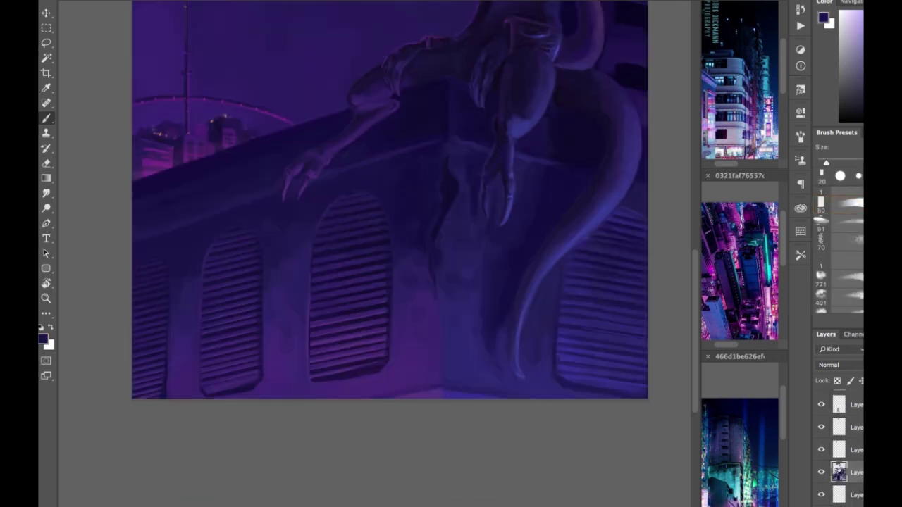
scroll(839, 451, "down", 1)
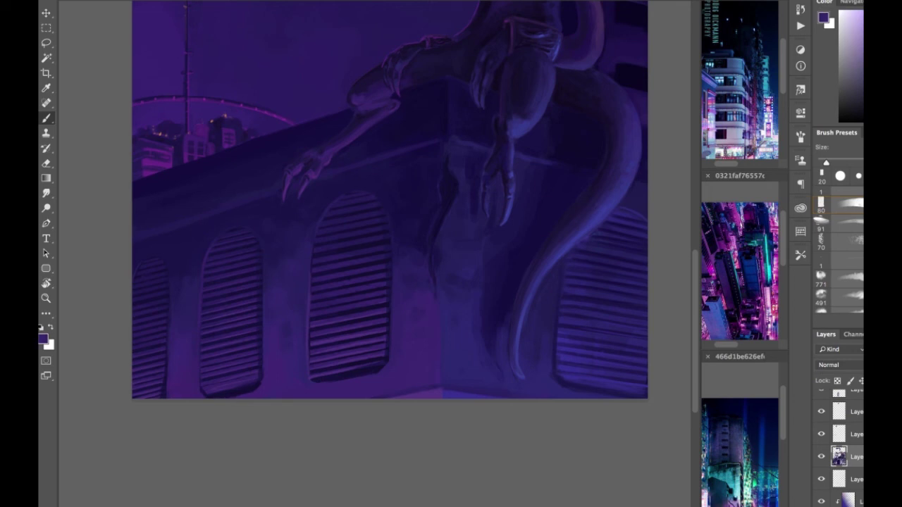
key("bracketleft")
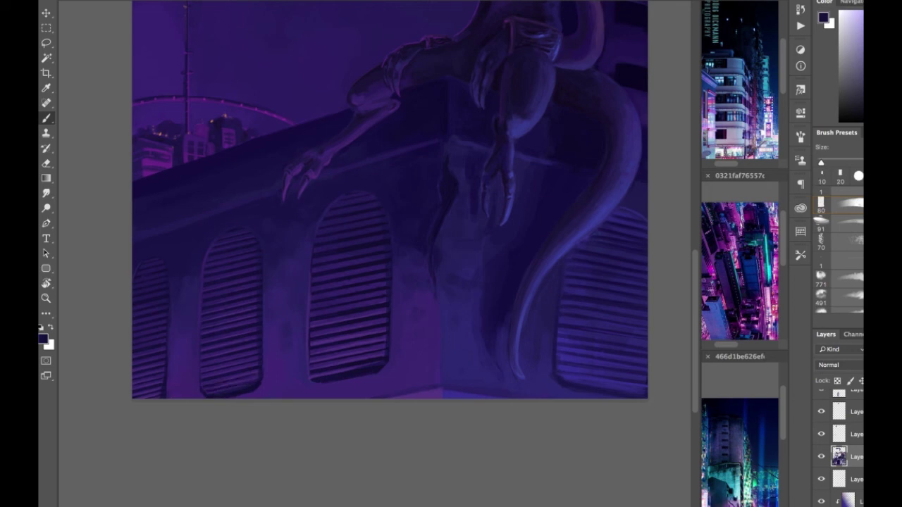